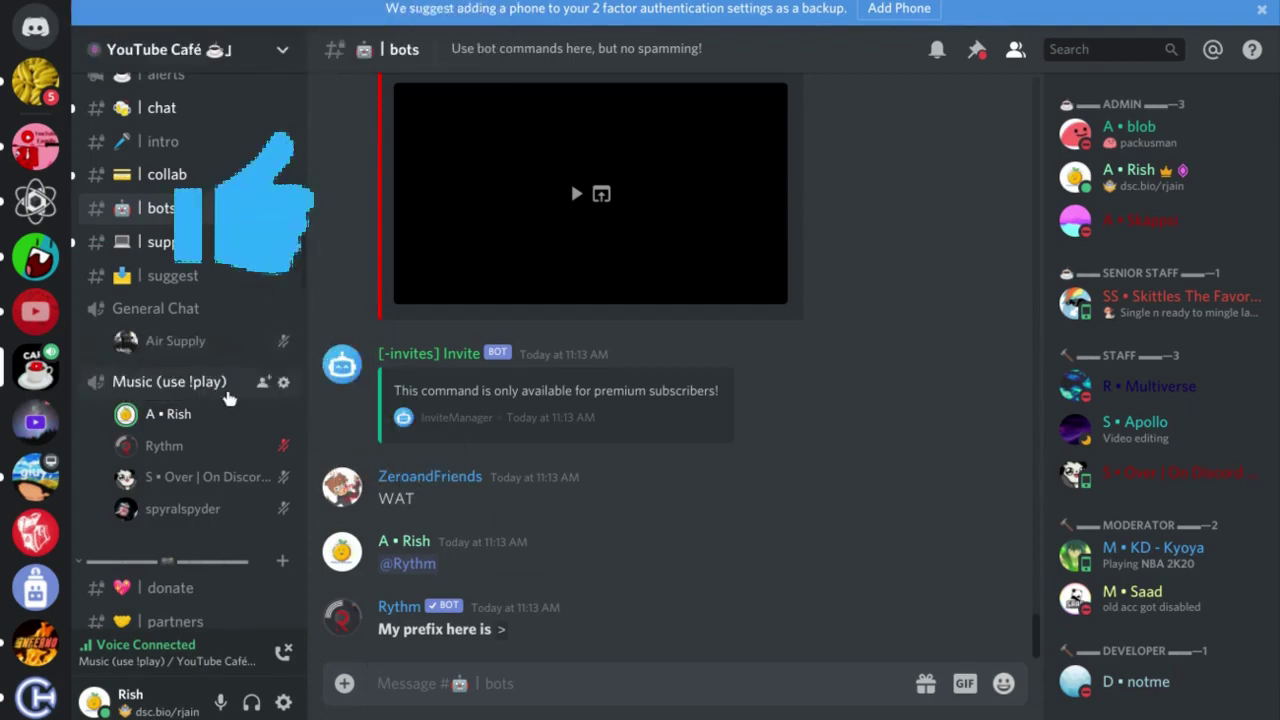
Disconnect Rythm from the Music voice channel, send >stop, and highlight its not-connected reply.
right_click(210, 450)
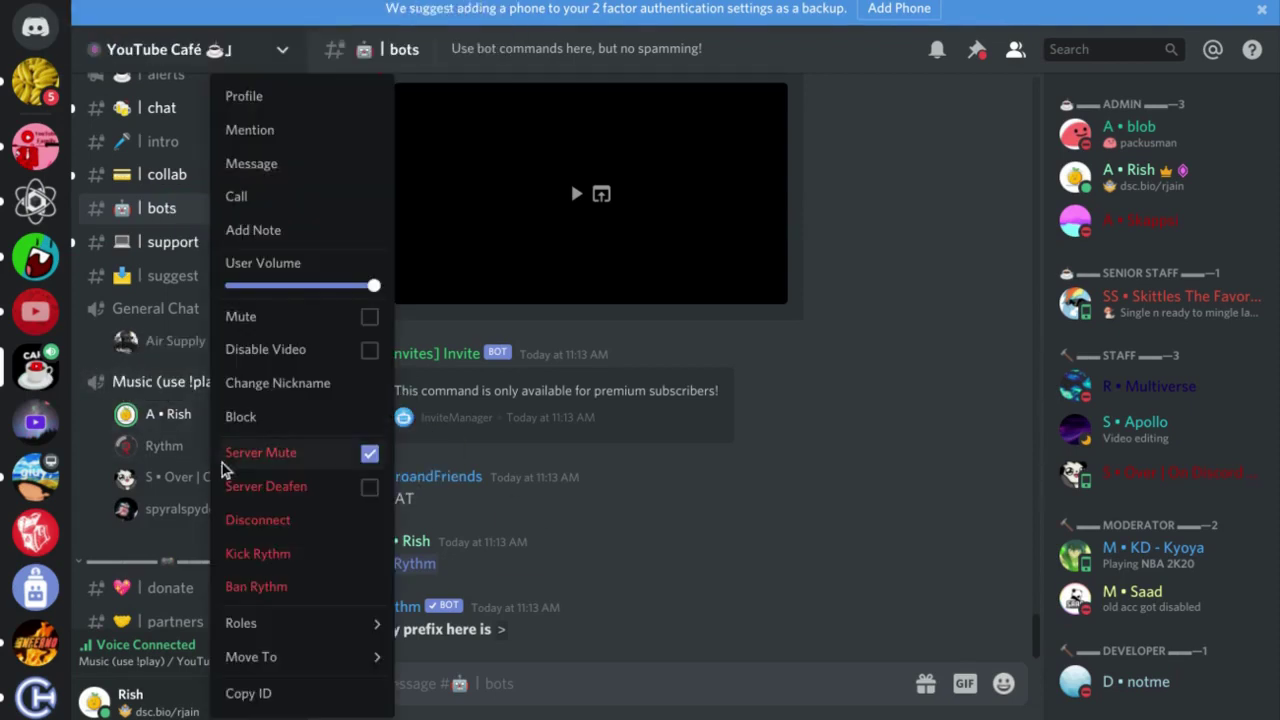
left_click(276, 522)
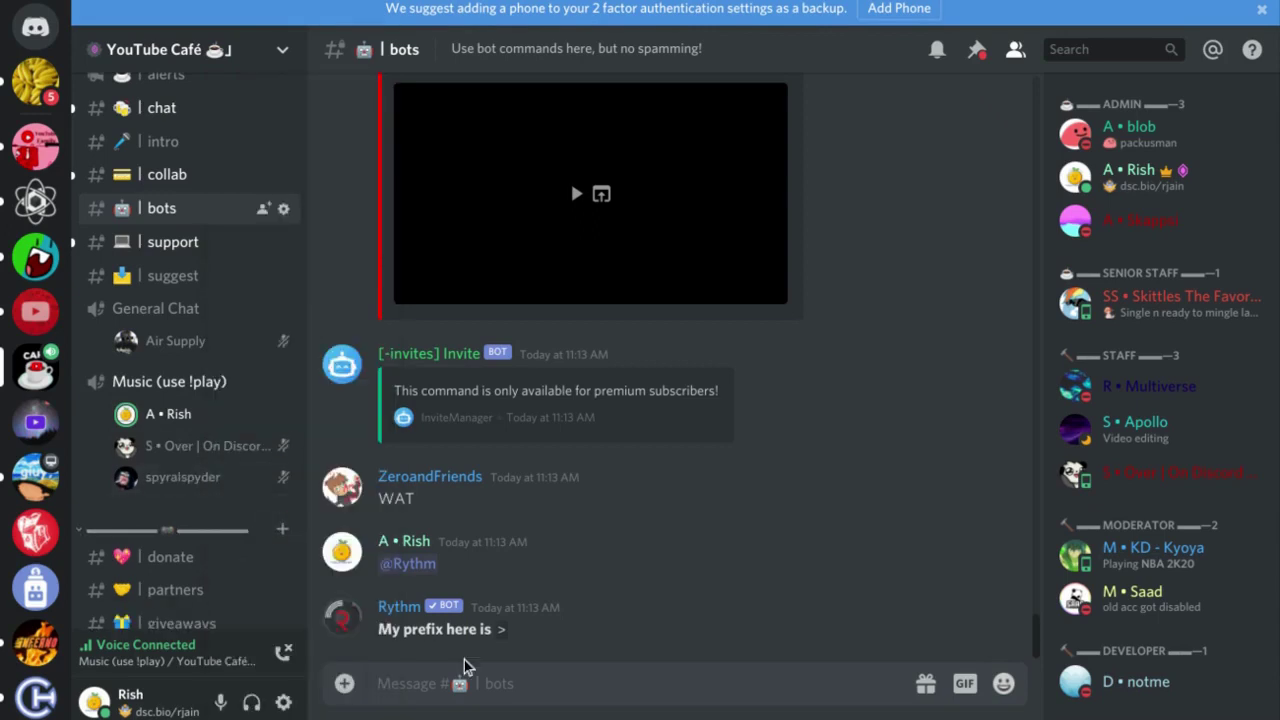
type(">")
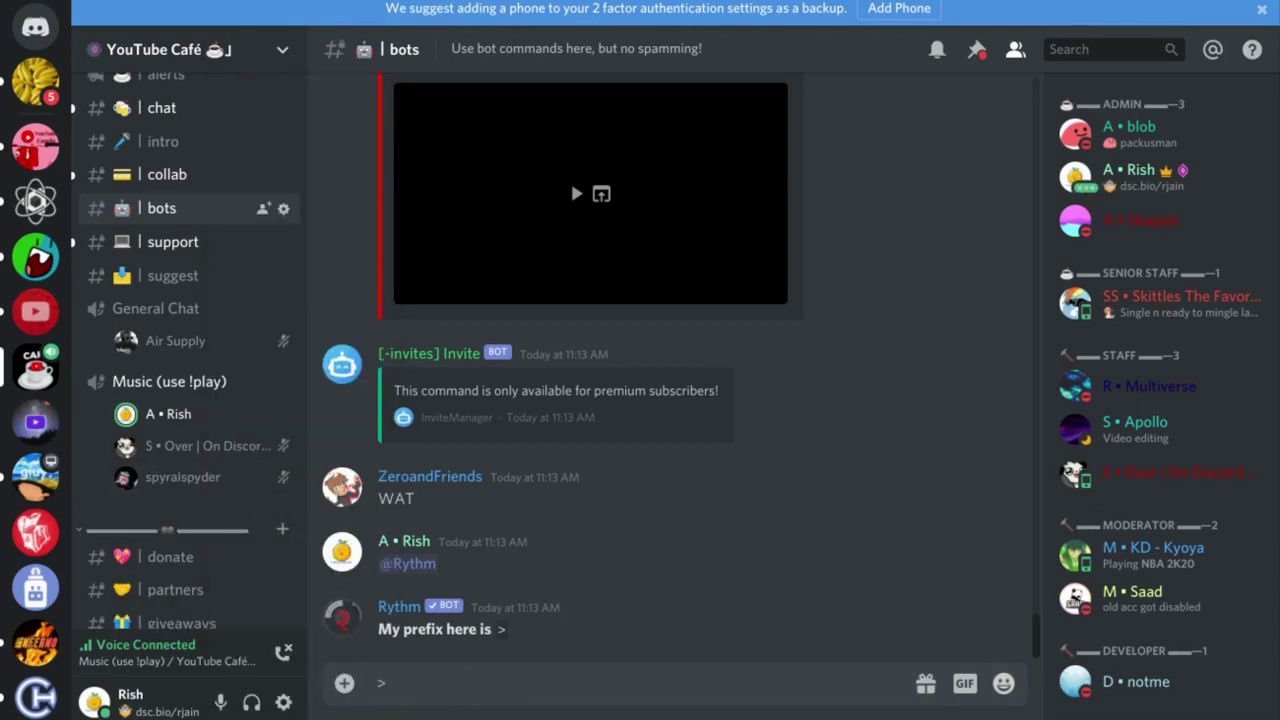
type("stop")
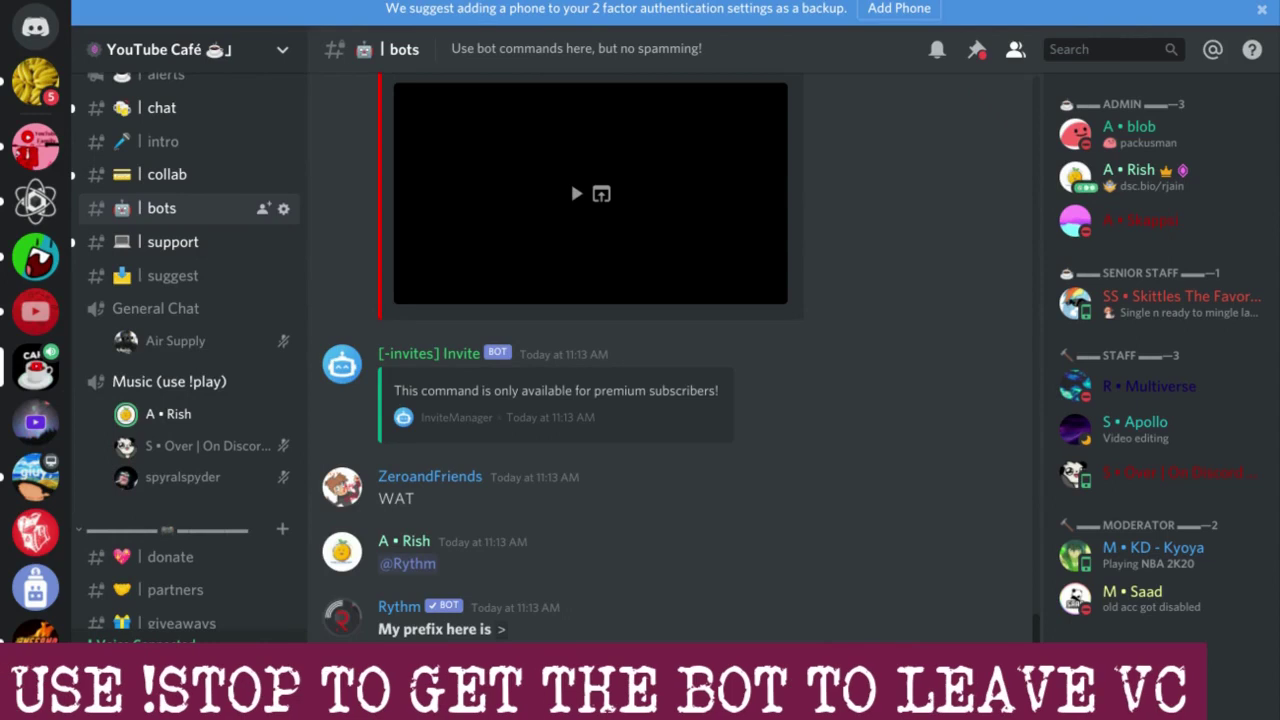
key("Return")
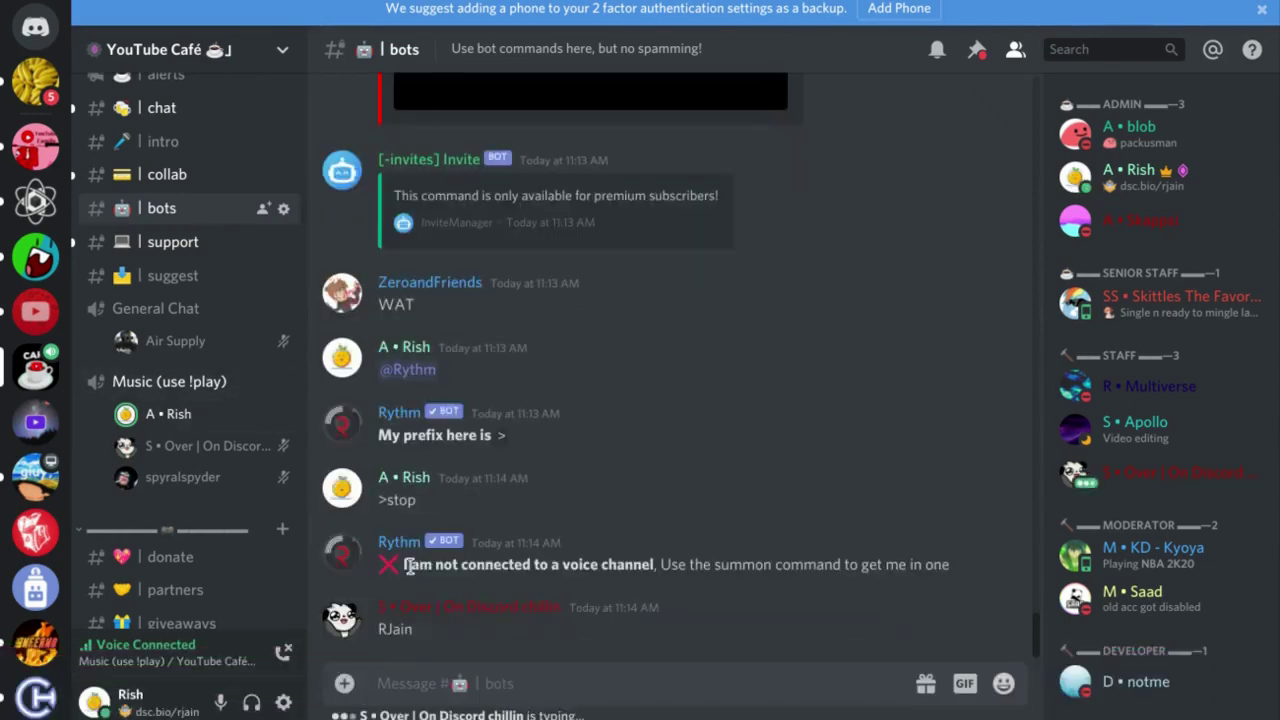
left_click_drag(397, 565, 655, 565)
left_click(608, 491)
Leave voice, disconnect the two remaining members, and return to the bots message box.
left_click(286, 668)
right_click(183, 420)
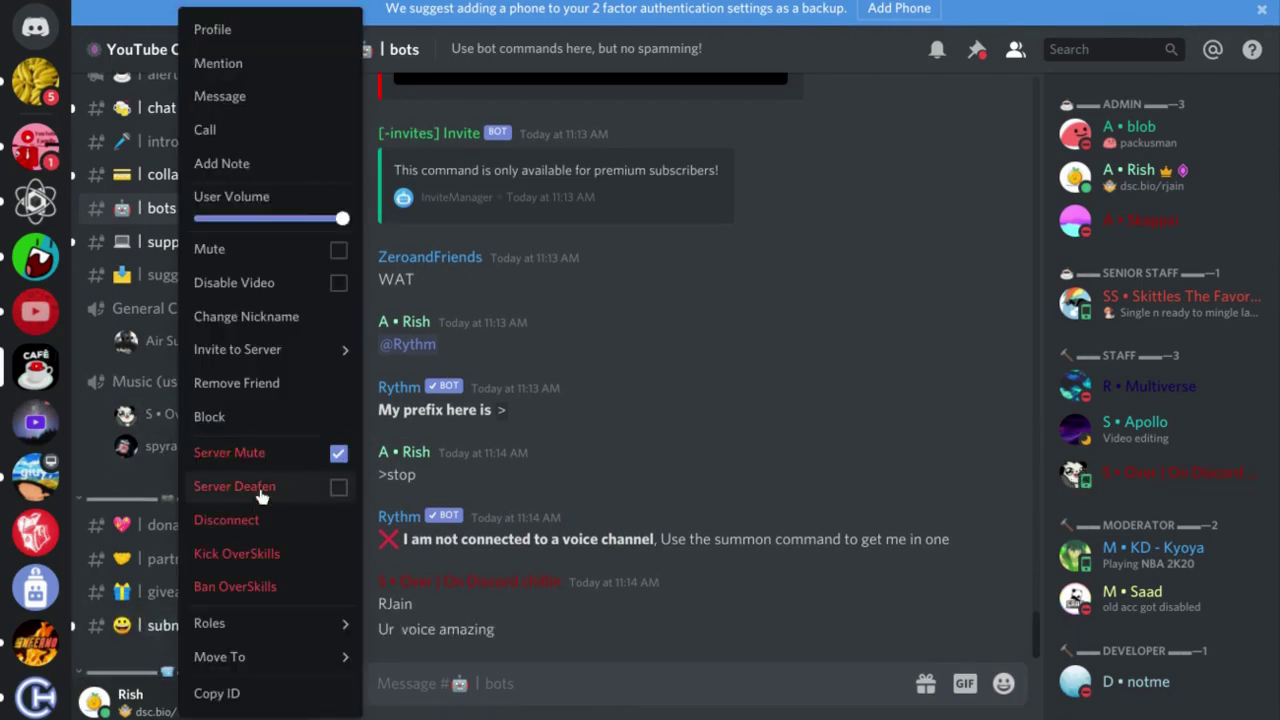
left_click(340, 523)
right_click(195, 424)
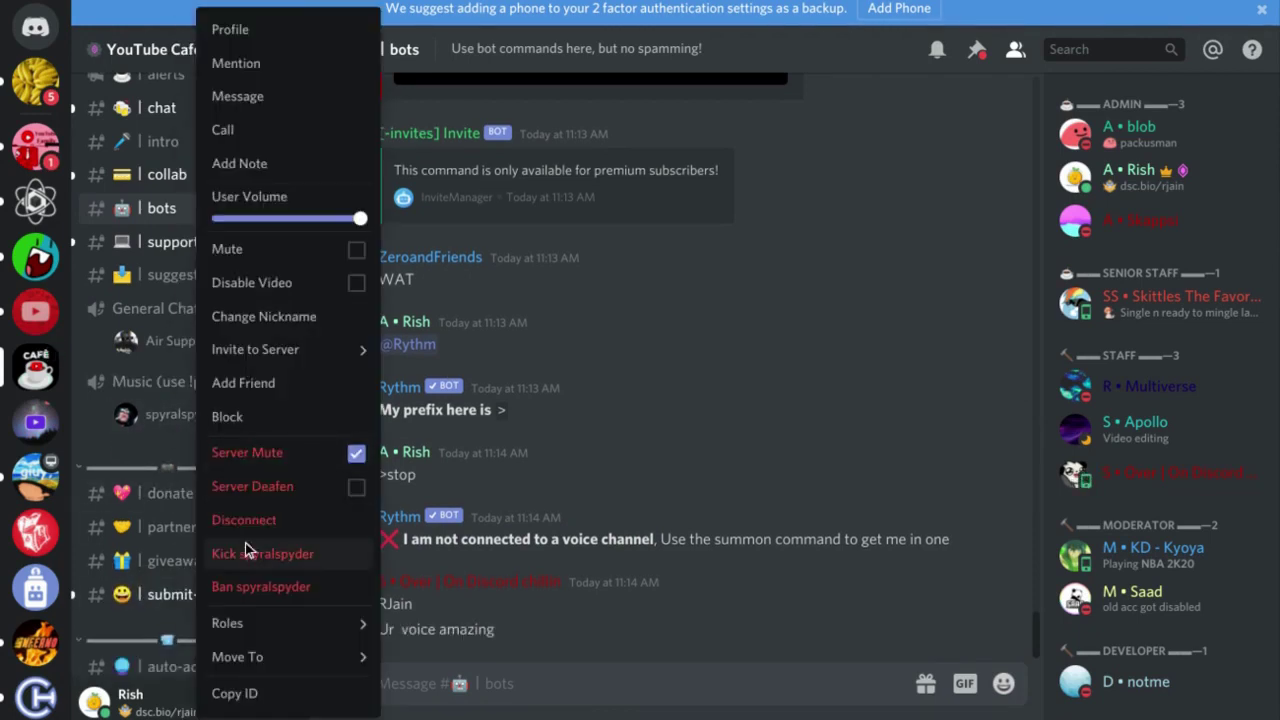
left_click(240, 526)
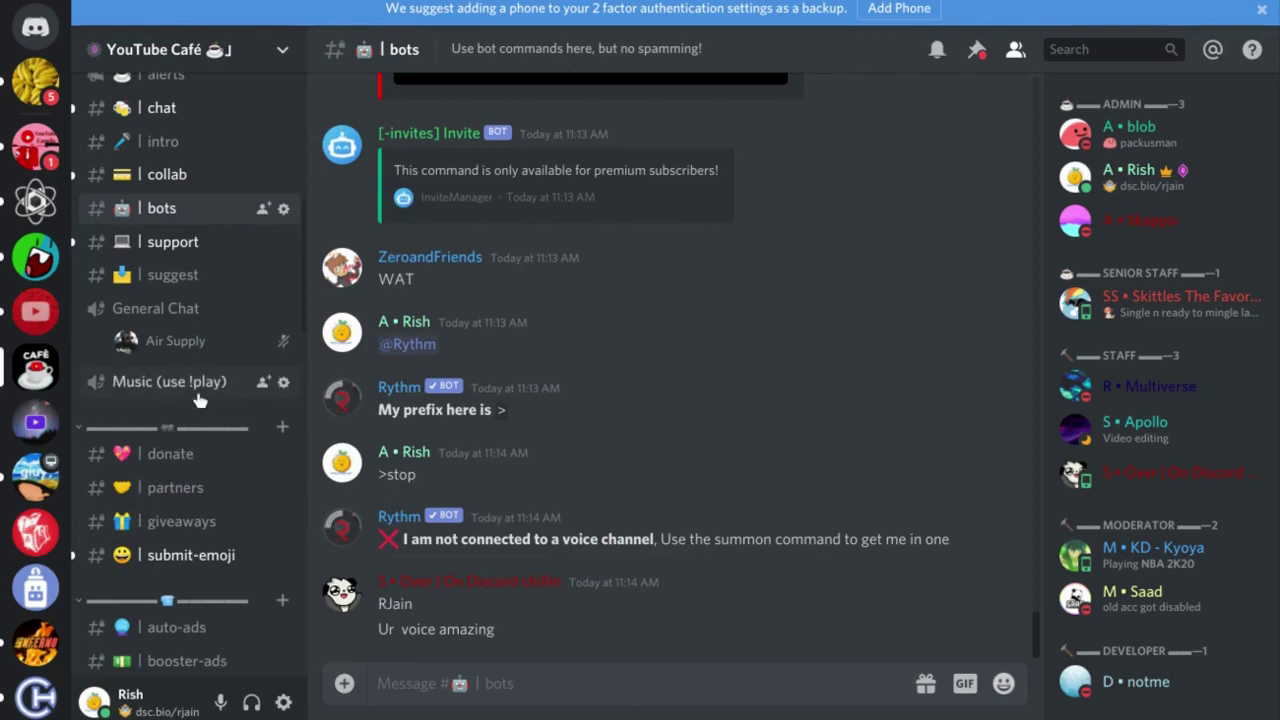
left_click(453, 680)
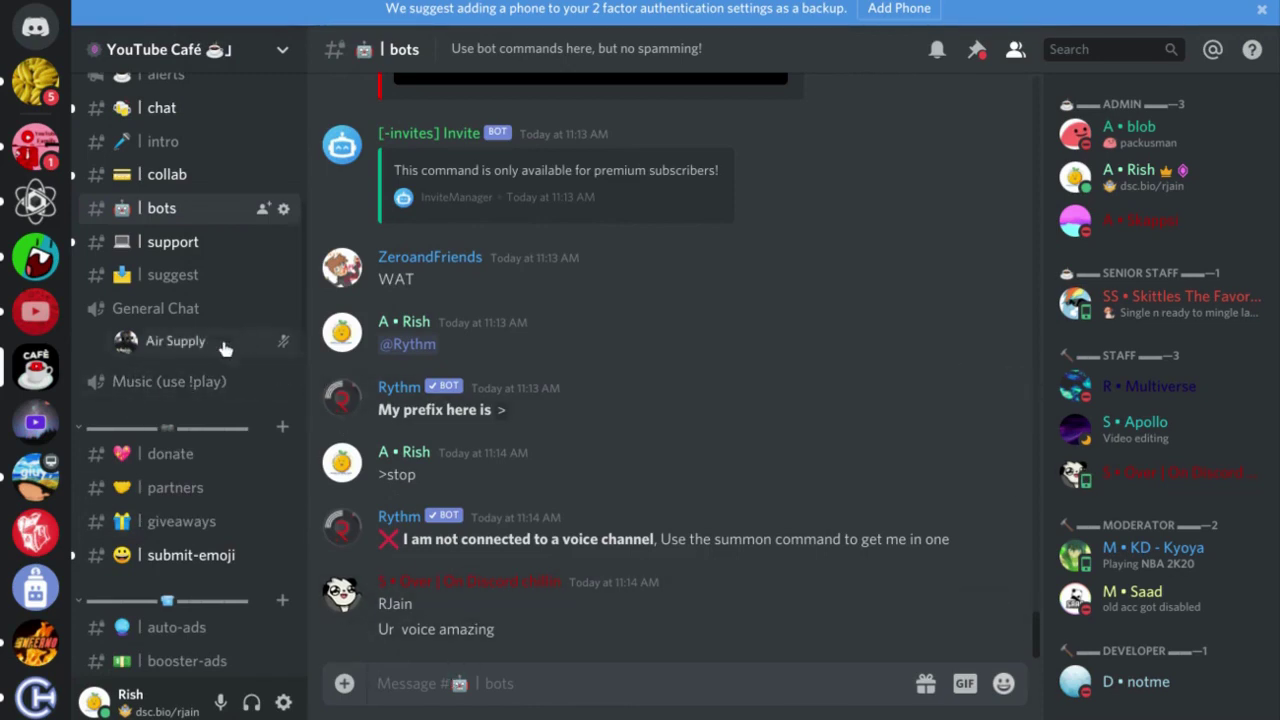
Join the Music voice channel and send !play test to Rythm.
left_click(205, 382)
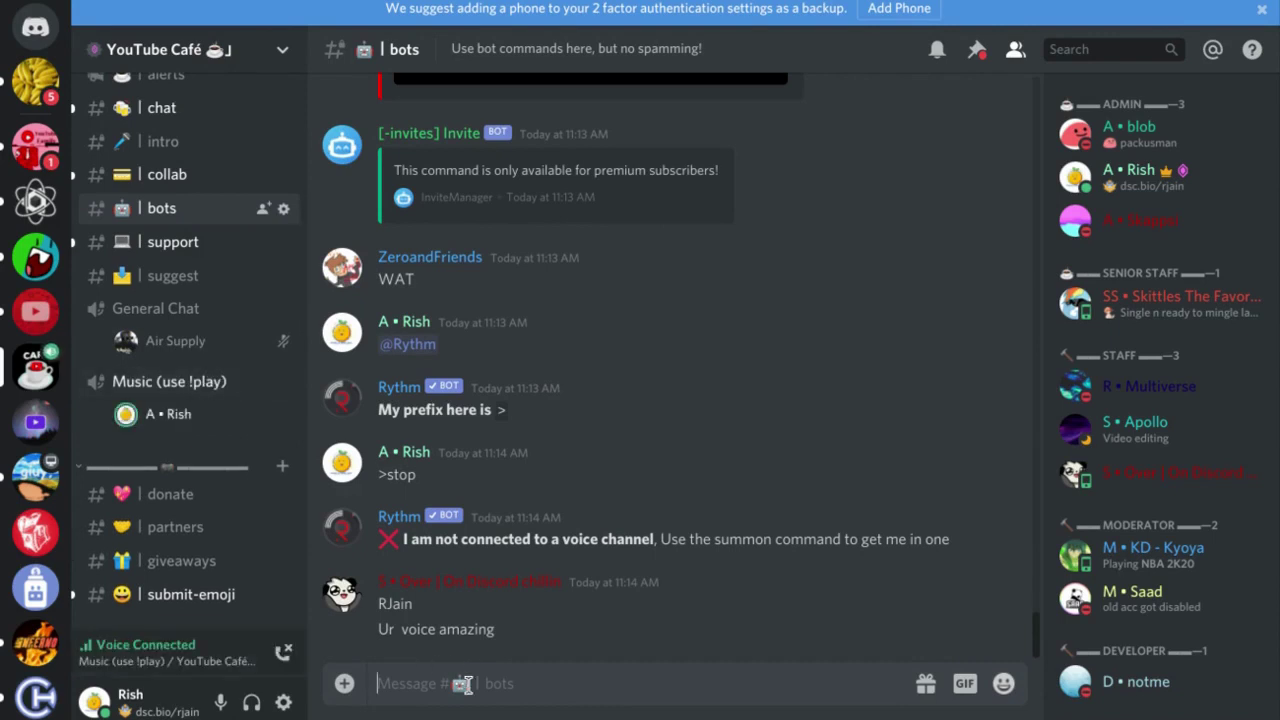
type("!play ")
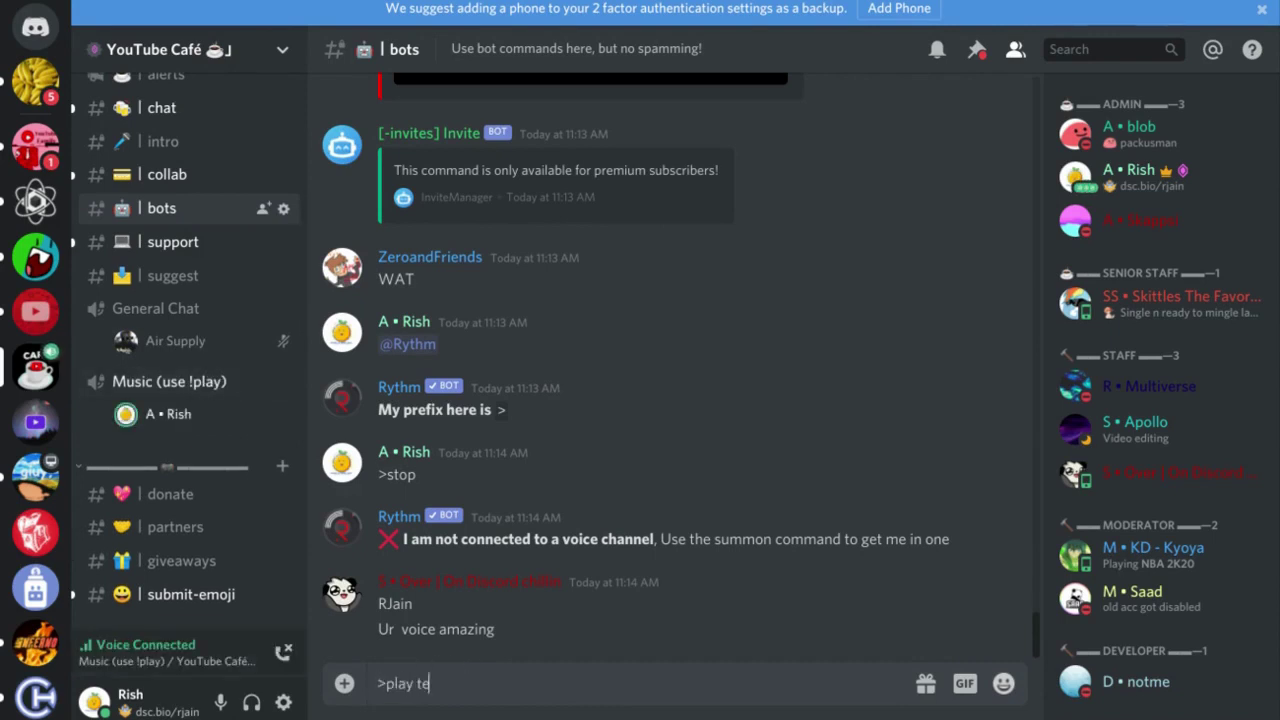
type("test")
key("Return")
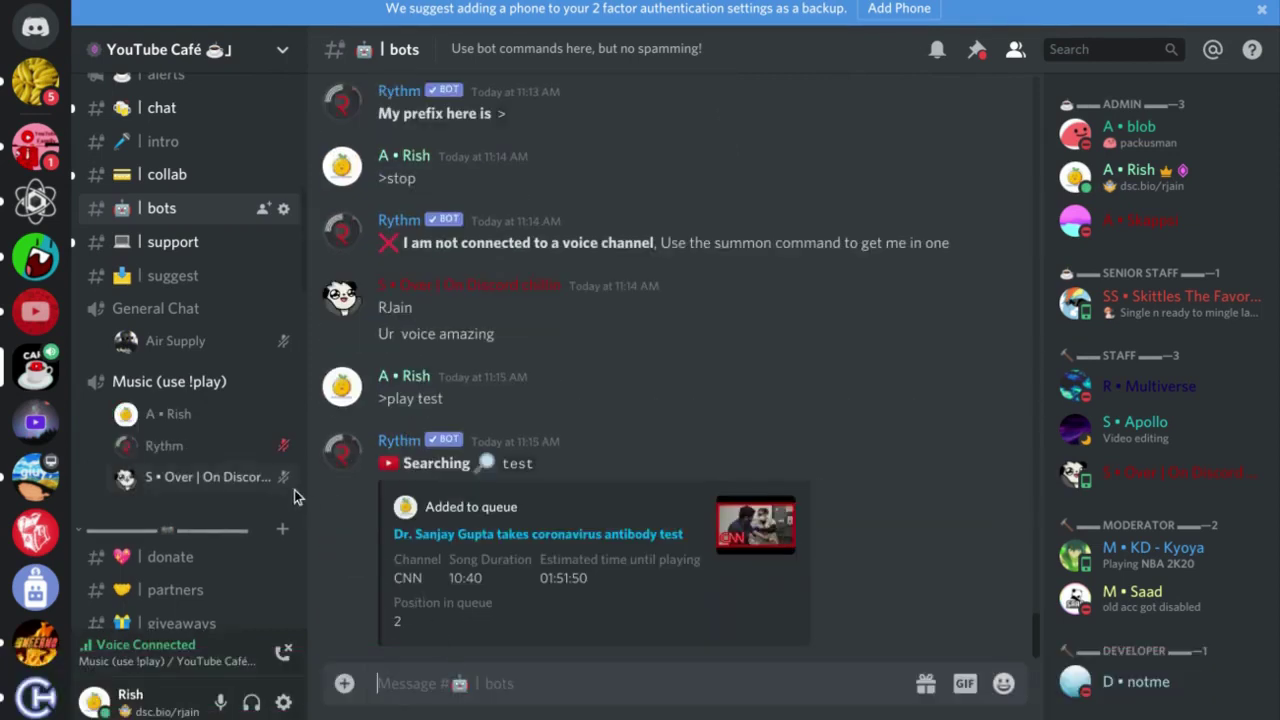
right_click(208, 458)
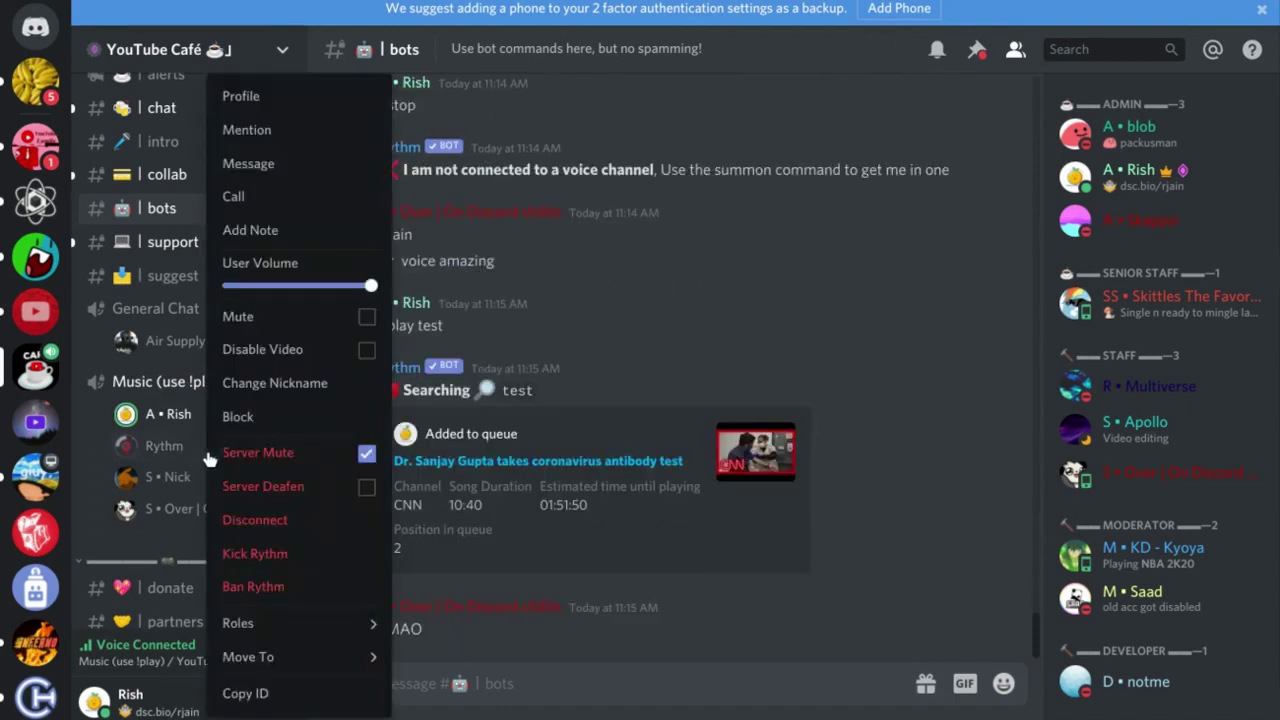
left_click(365, 458)
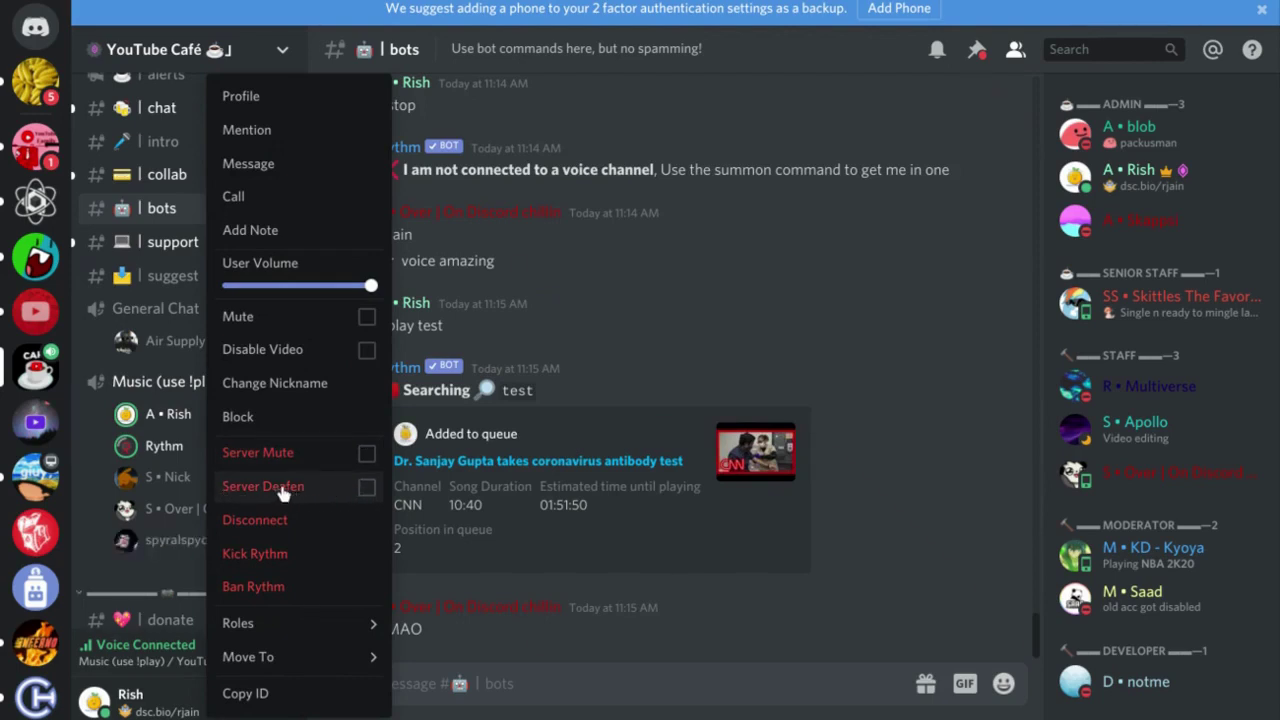
left_click(509, 415)
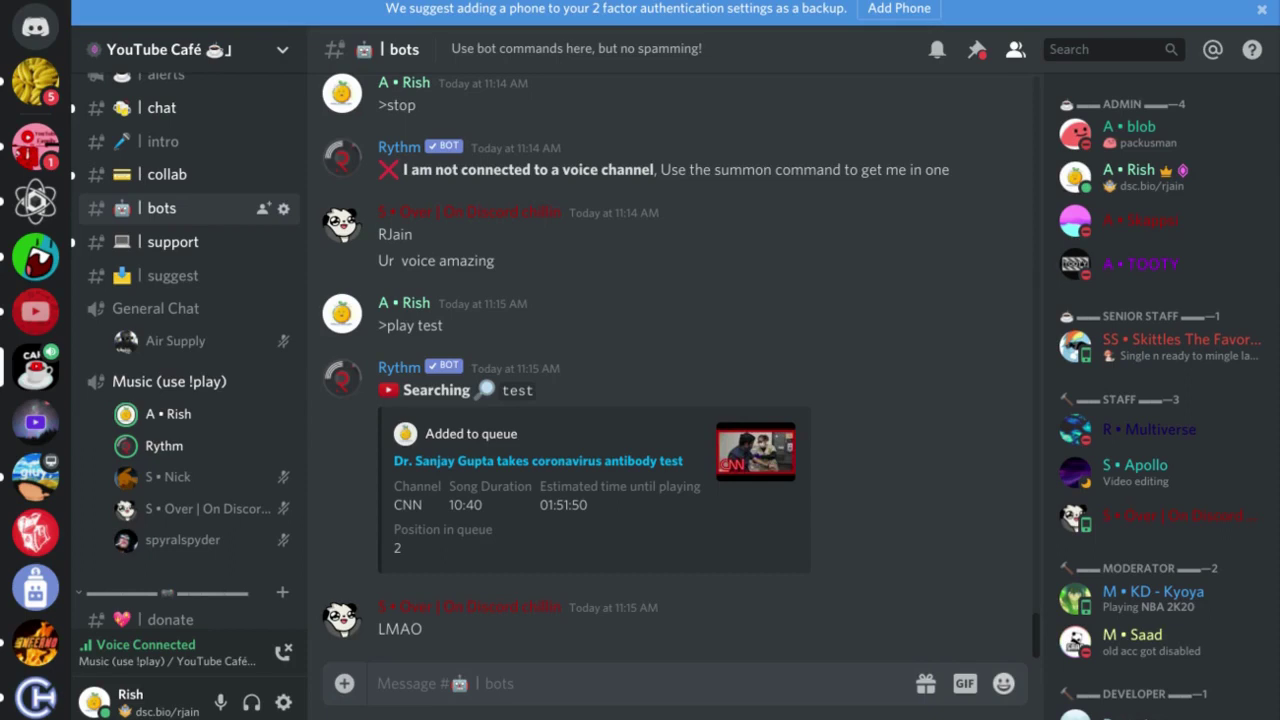
left_click(284, 703)
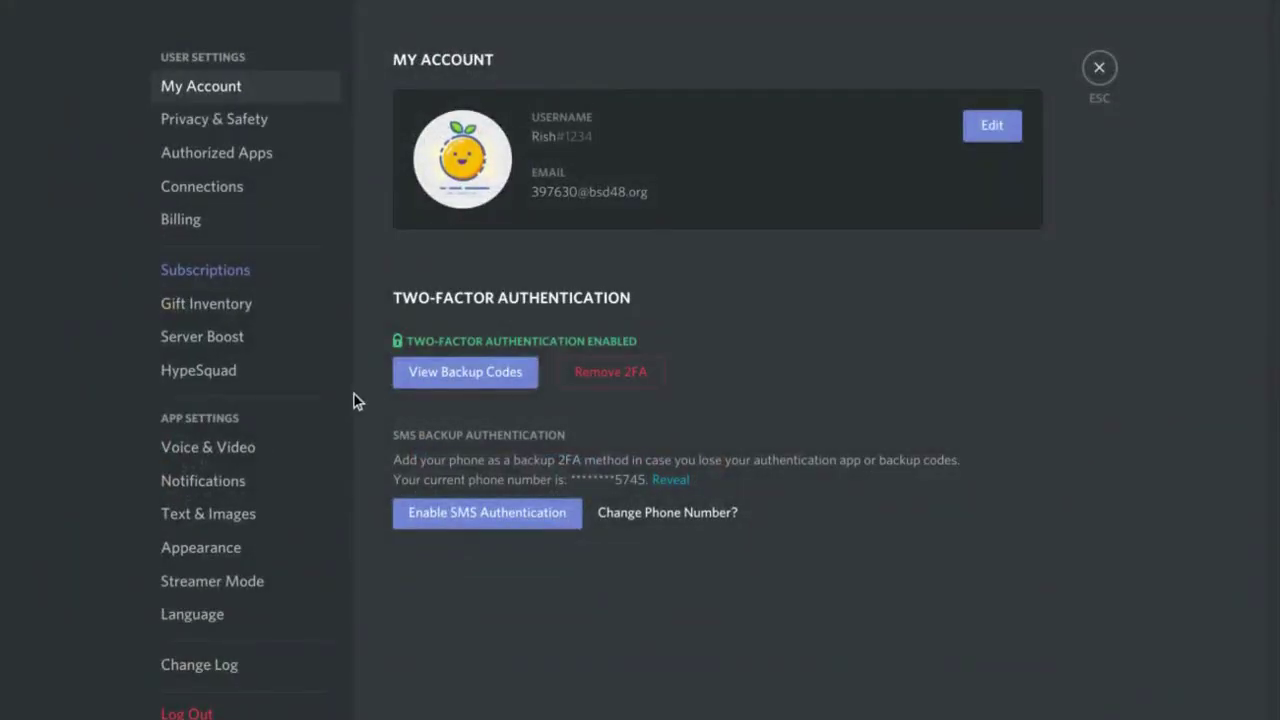
left_click(276, 450)
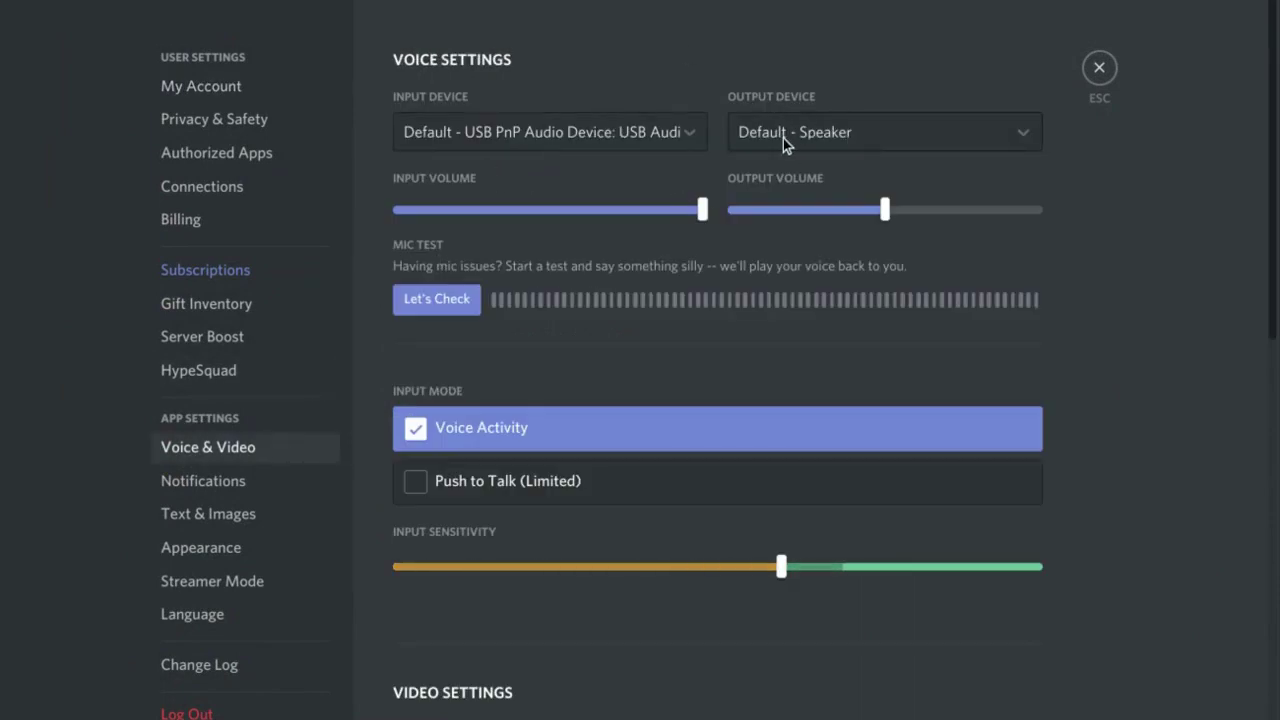
left_click(1102, 69)
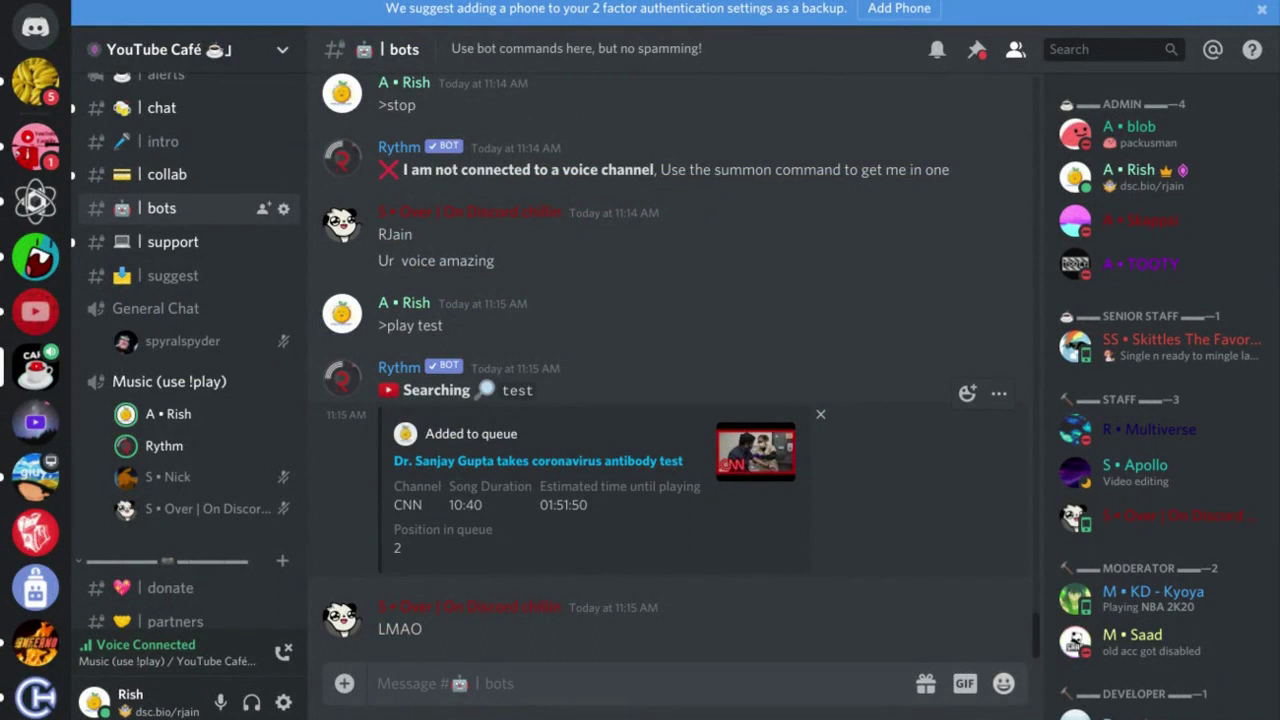
Send the settings prefix command in #bots to reset Rythm's prefix to !
type("!")
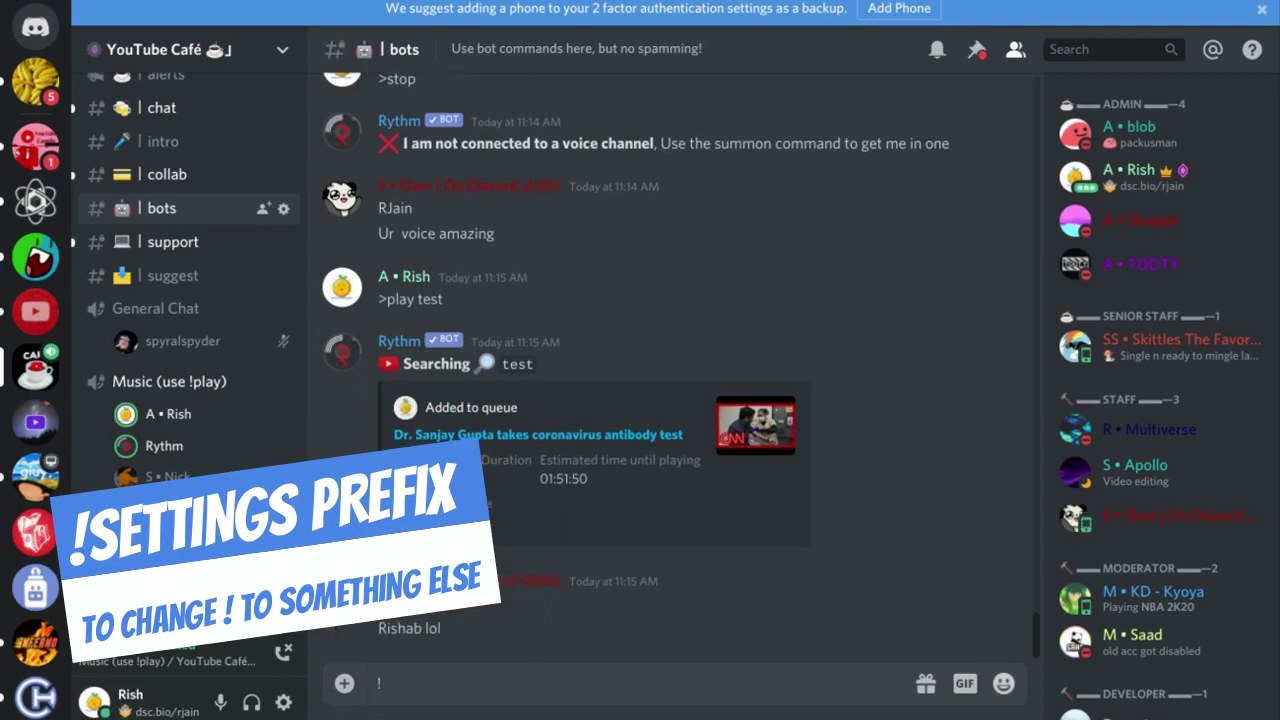
key("BackSpace")
type("!")
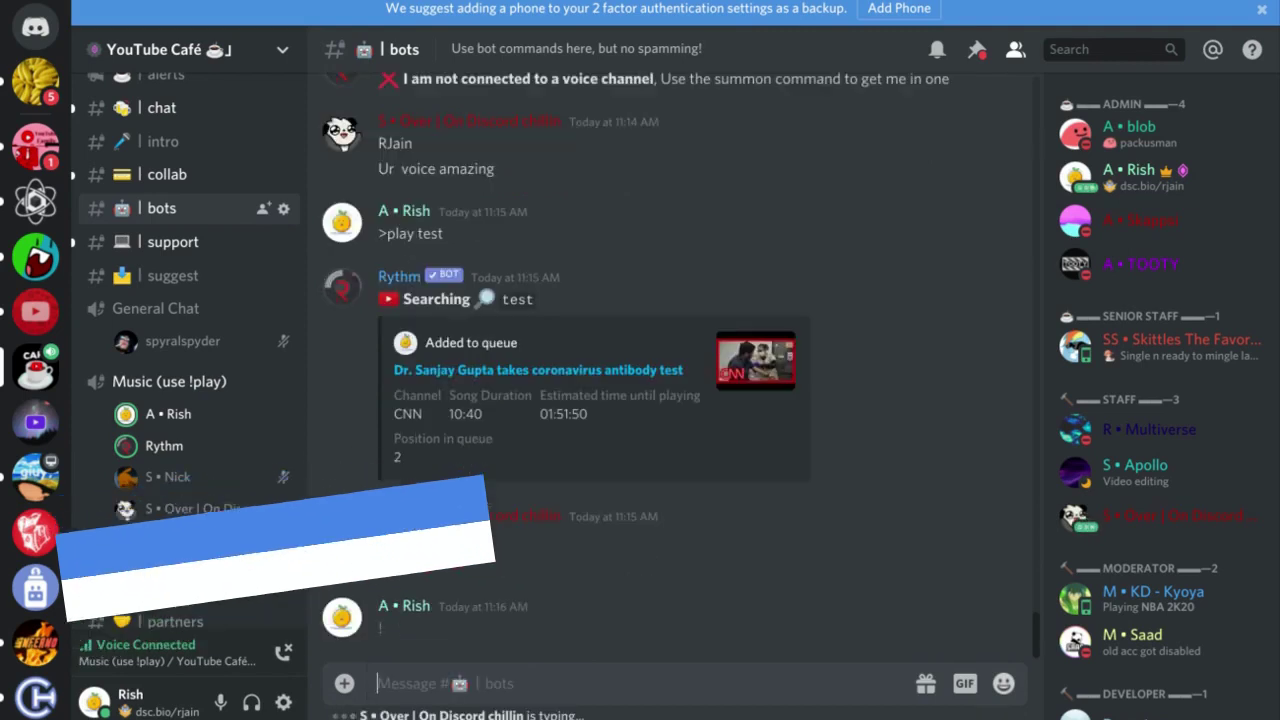
key("Return")
type(">play")
key("BackSpace")
key("BackSpace")
key("BackSpace")
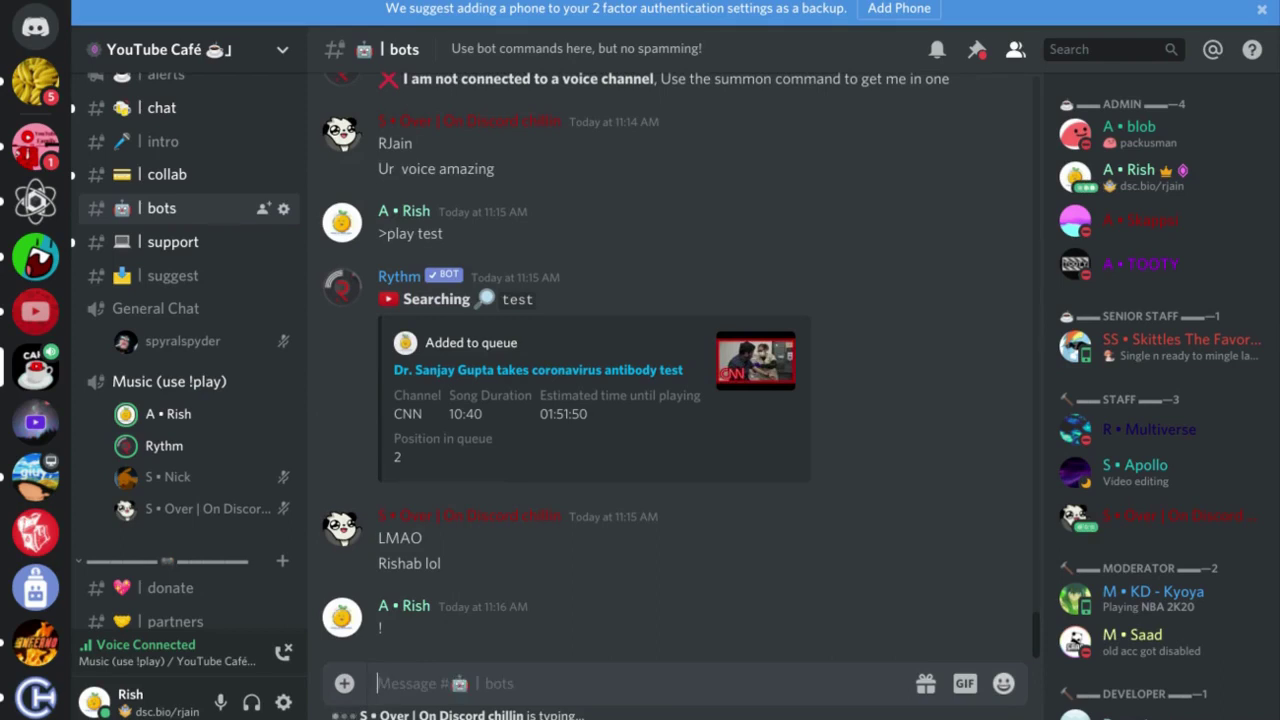
type(">")
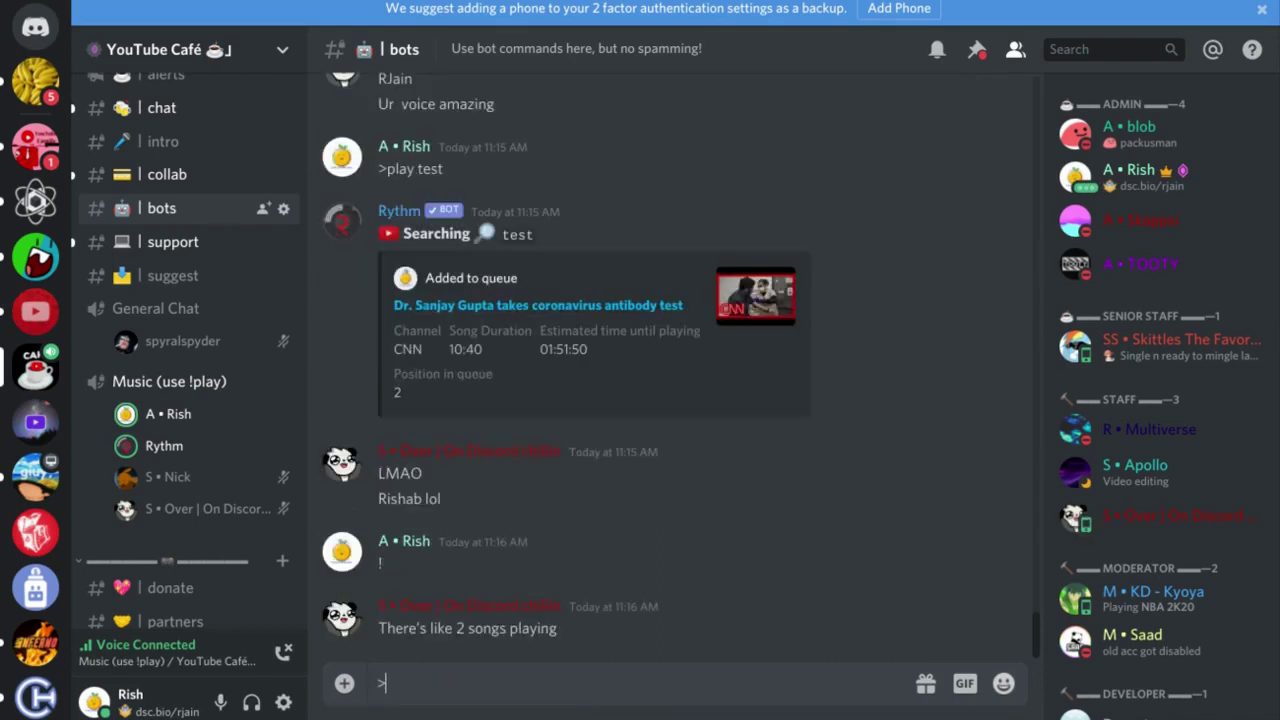
type("prefttings prefix !")
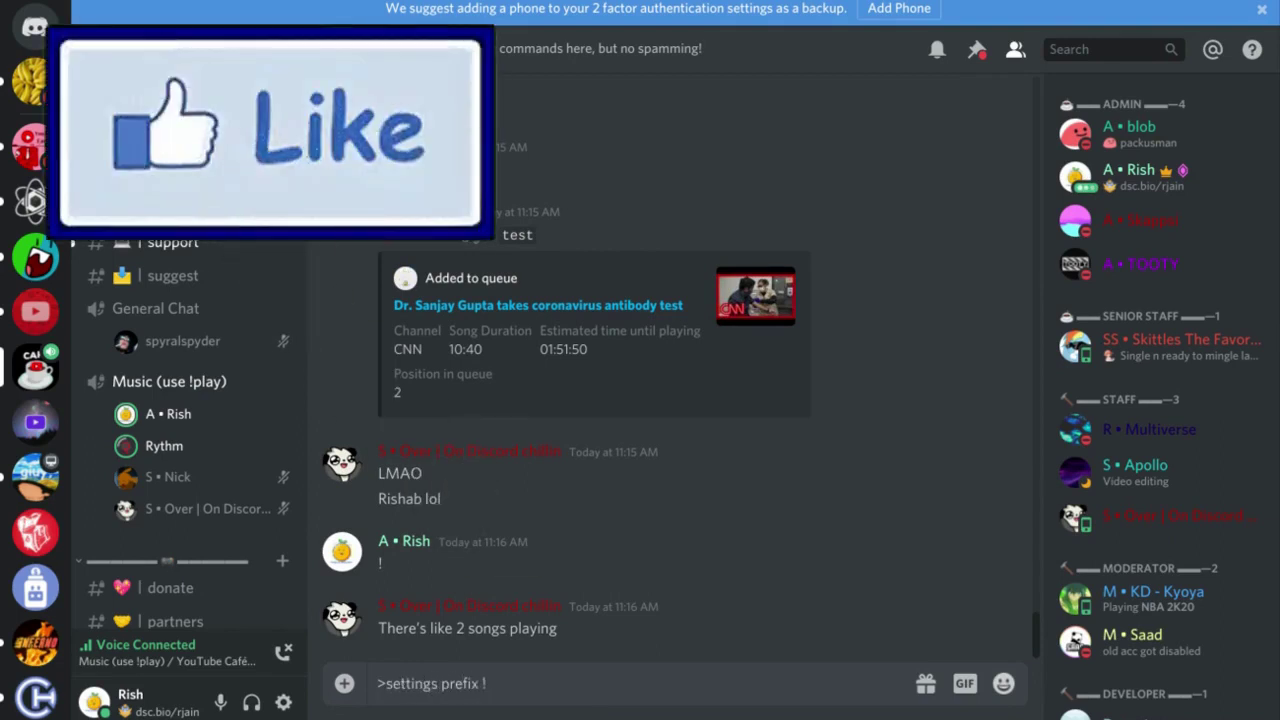
key("Return")
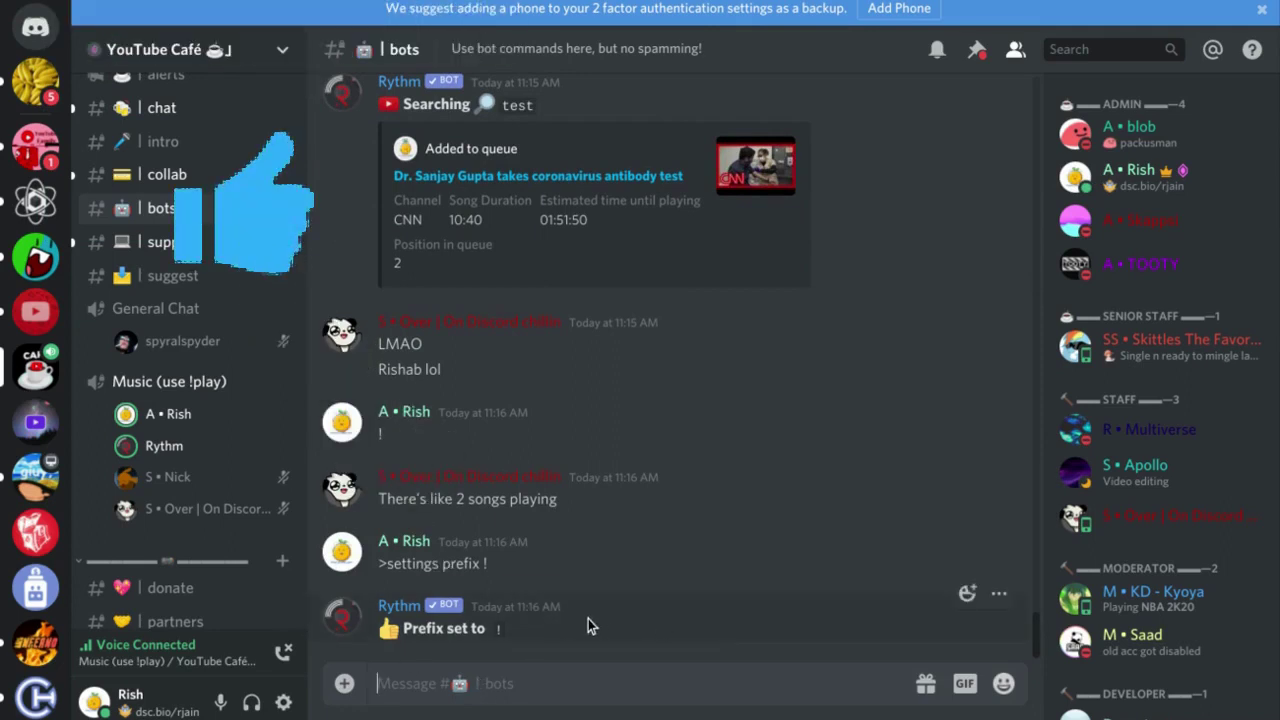
type("!set")
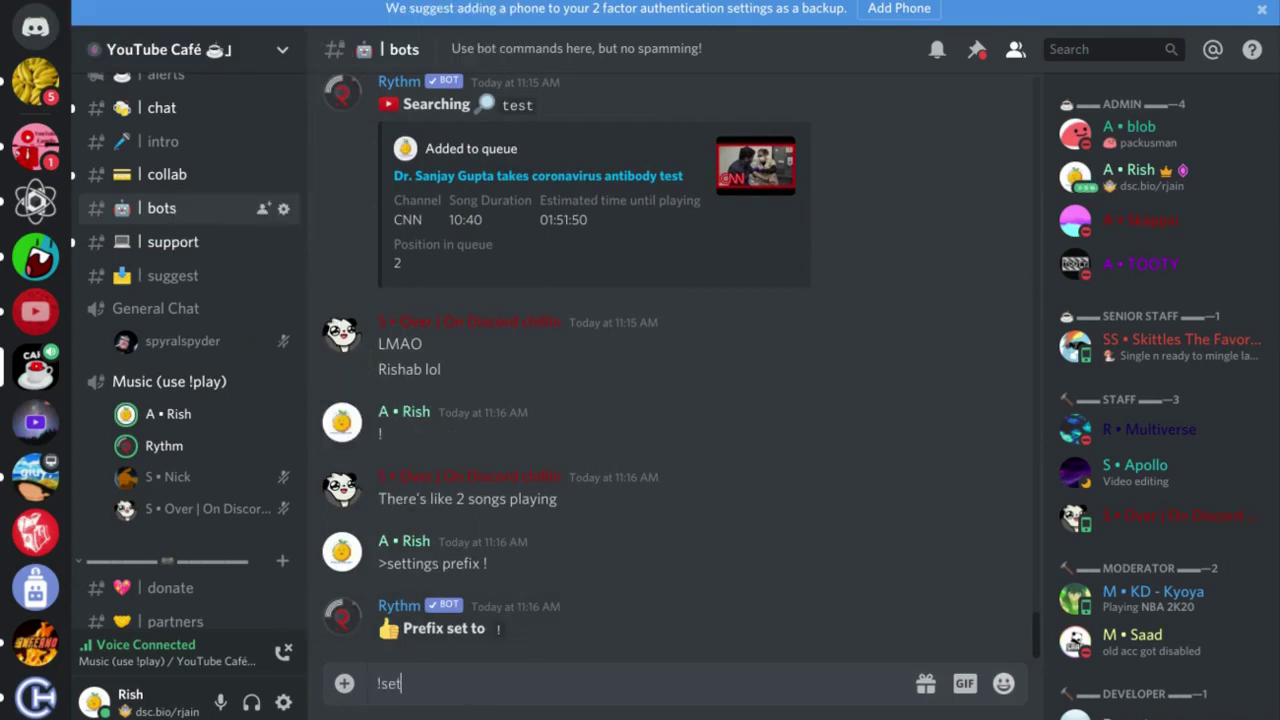
type("tings prefix")
key("Return")
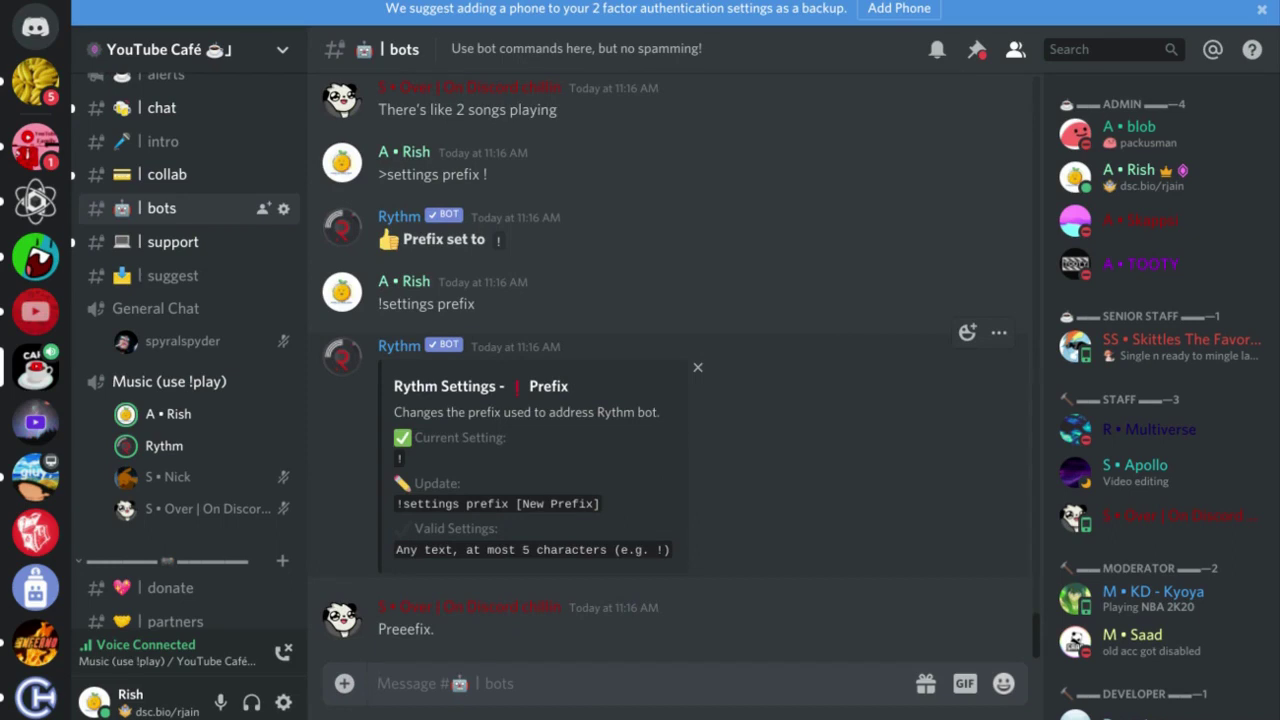
left_click(342, 362)
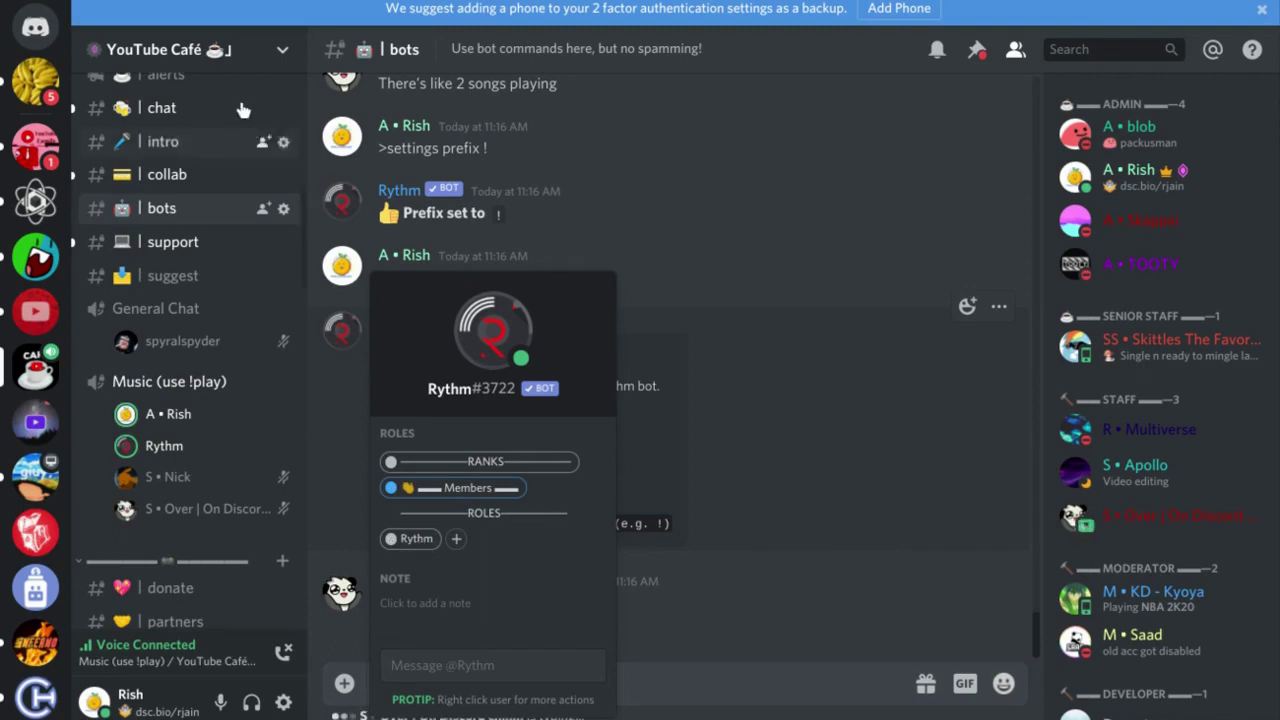
In Server Settings > Roles, verify the Rythm role has Administrator enabled, then close settings.
left_click(215, 55)
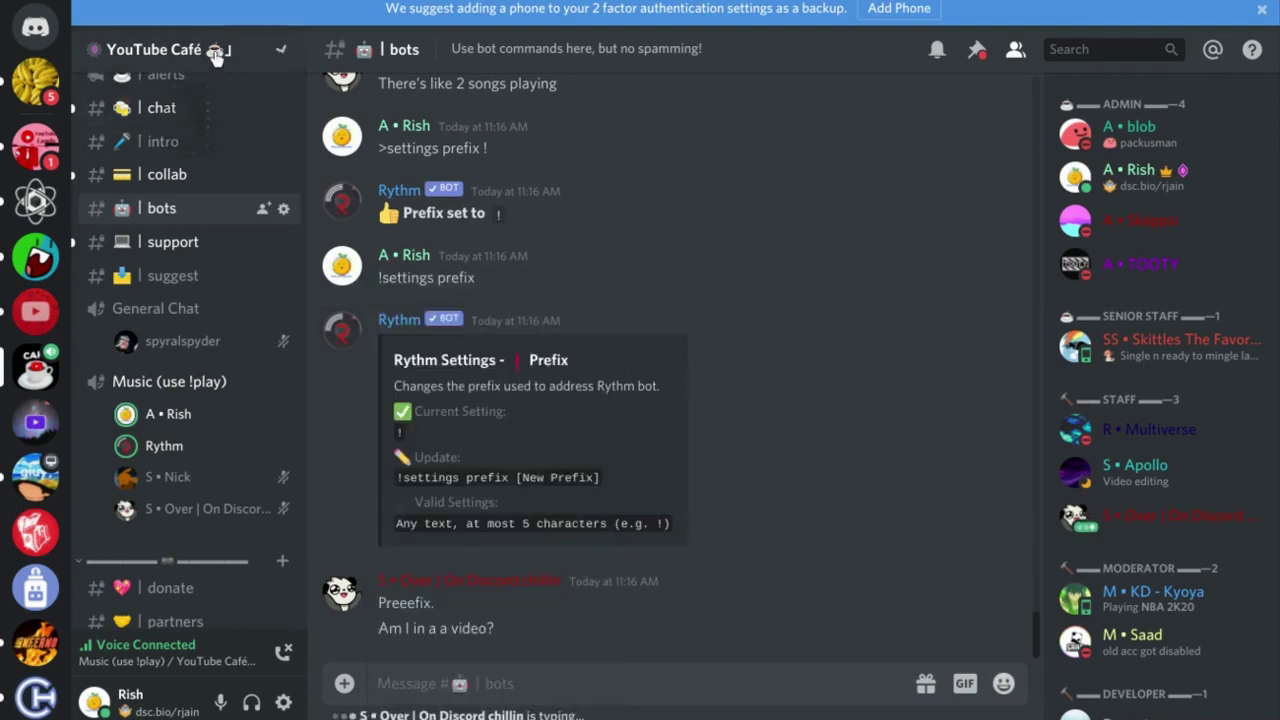
left_click(140, 183)
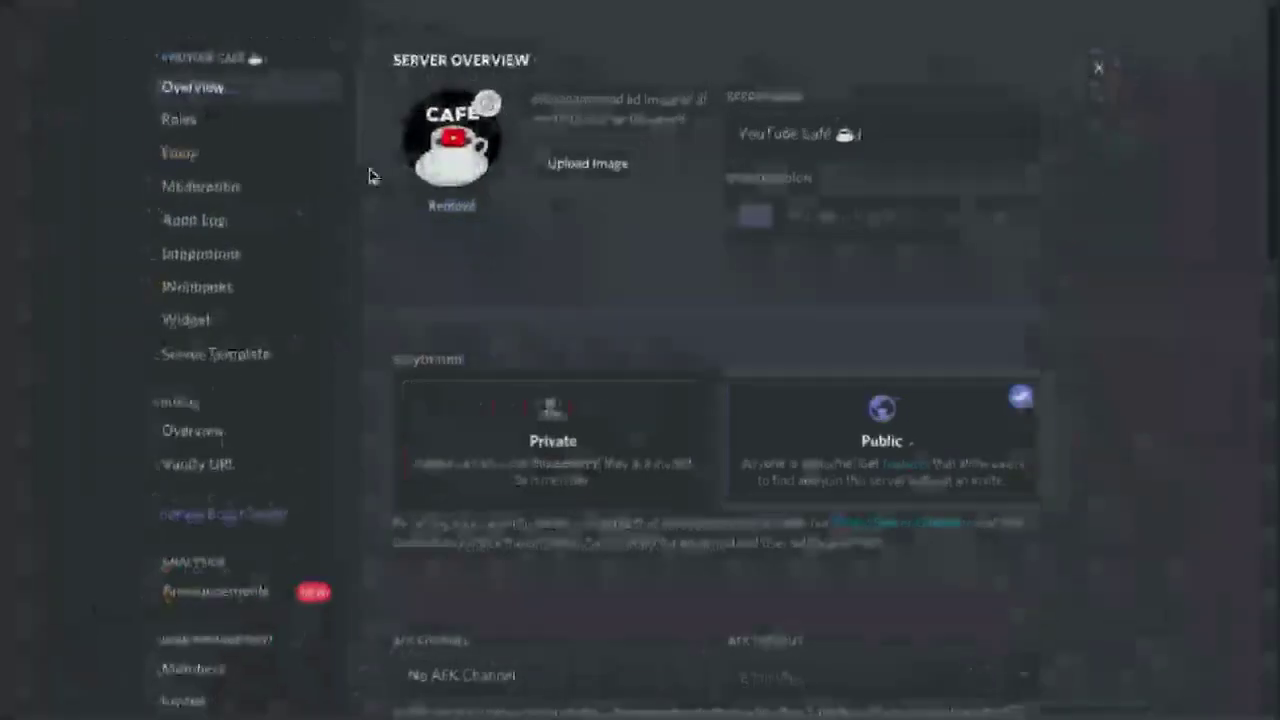
left_click(257, 128)
scroll(466, 234, "down", 10)
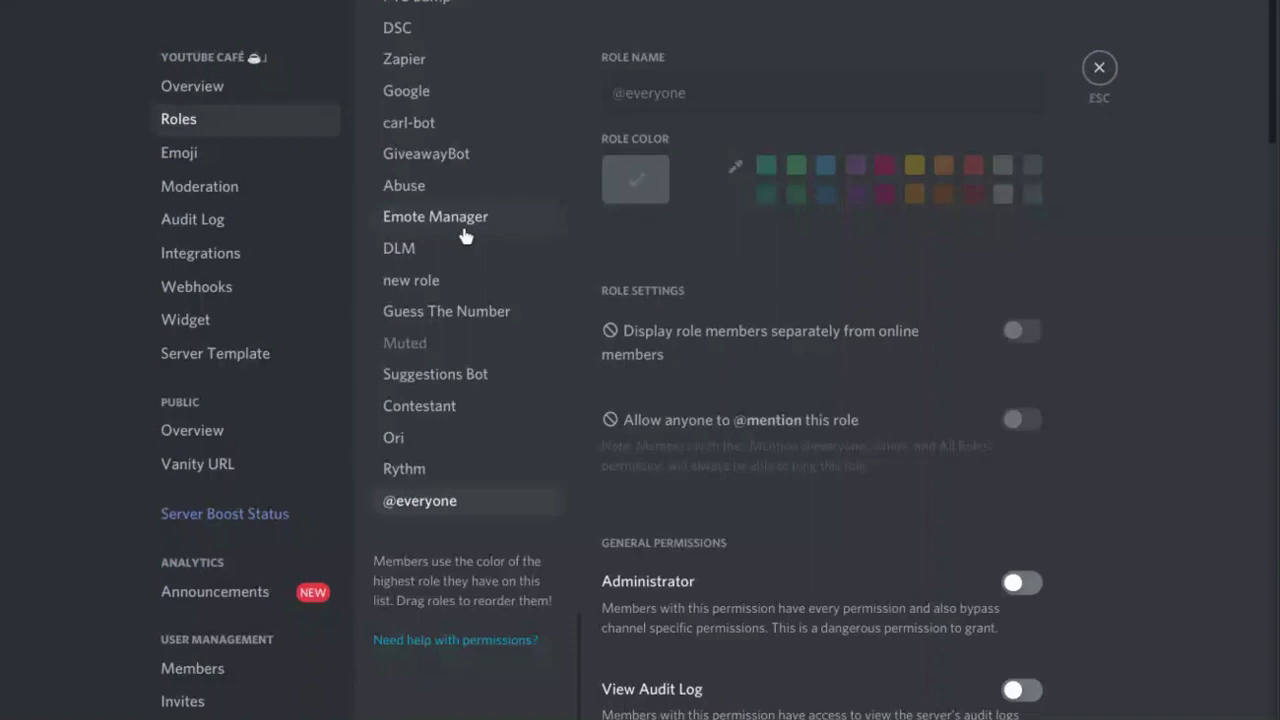
left_click(400, 474)
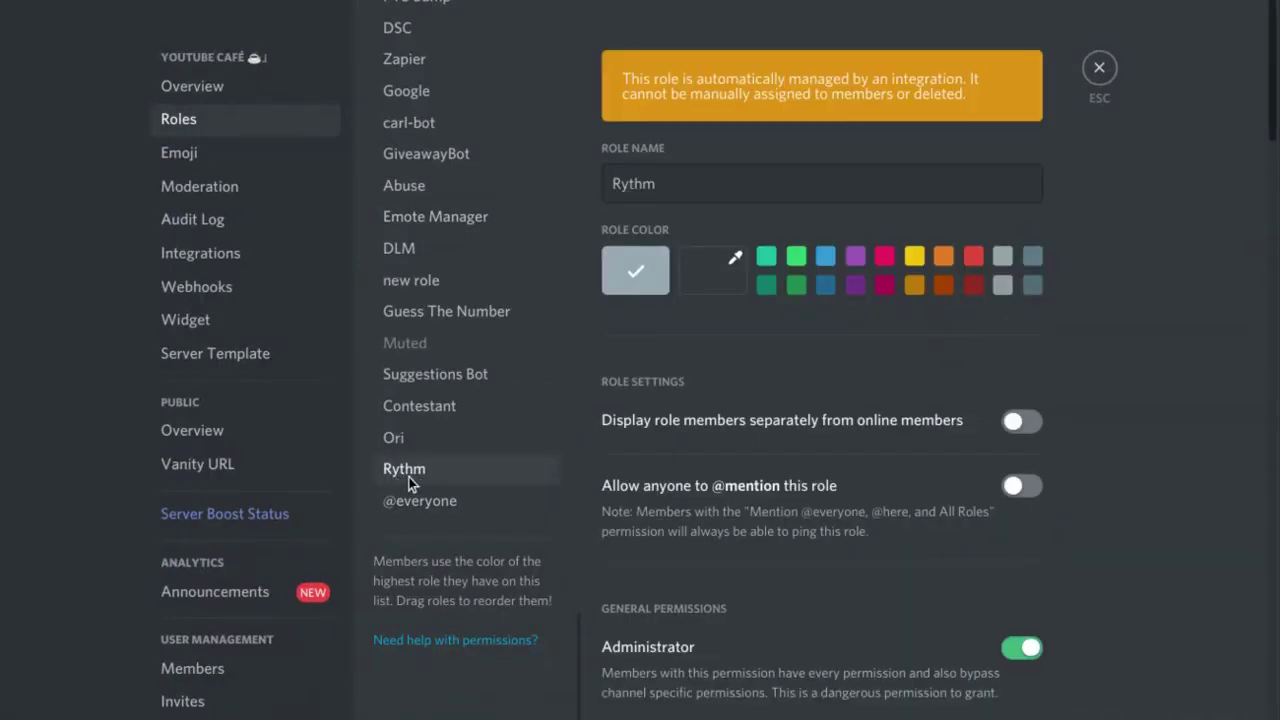
scroll(1116, 481, "down", 5)
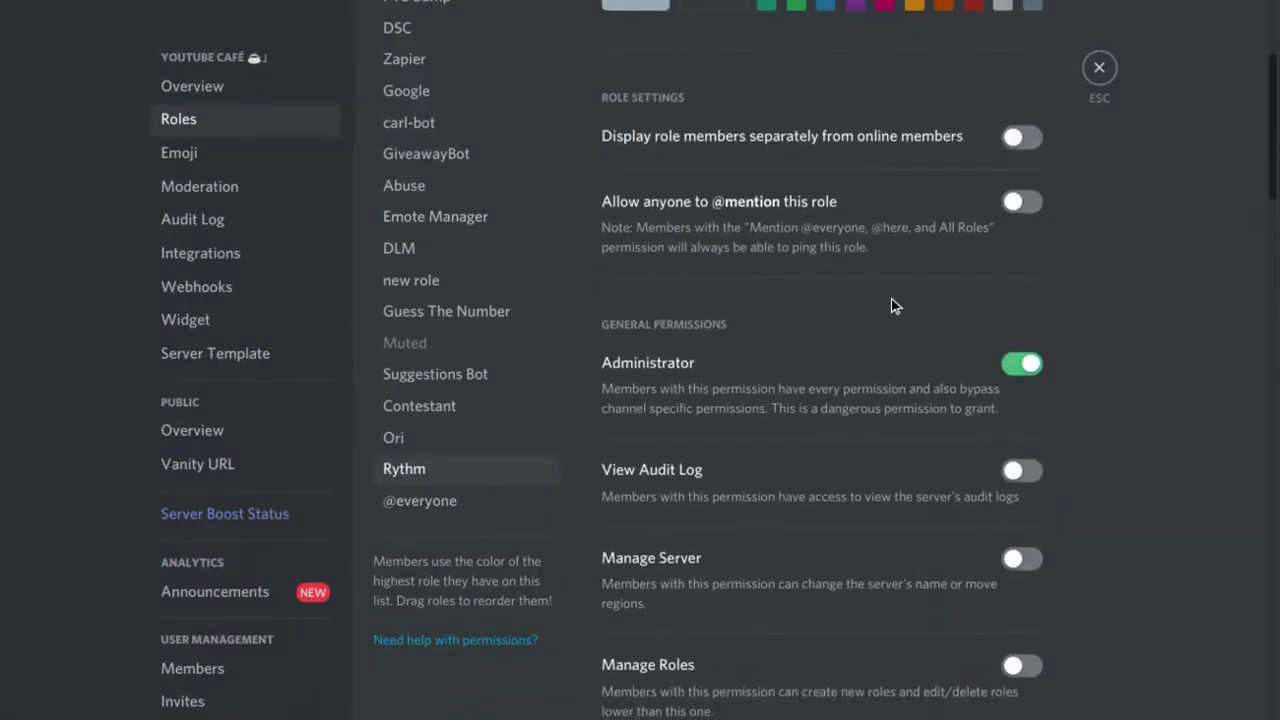
left_click(1099, 67)
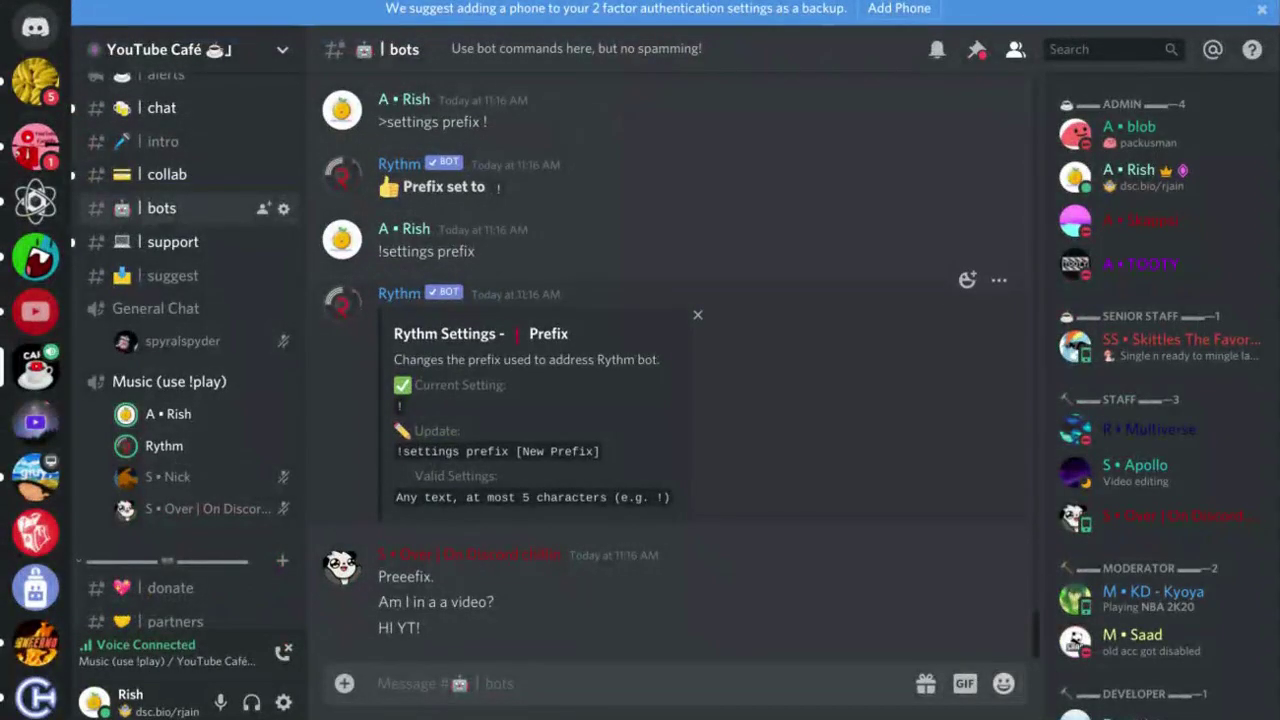
left_click(343, 305)
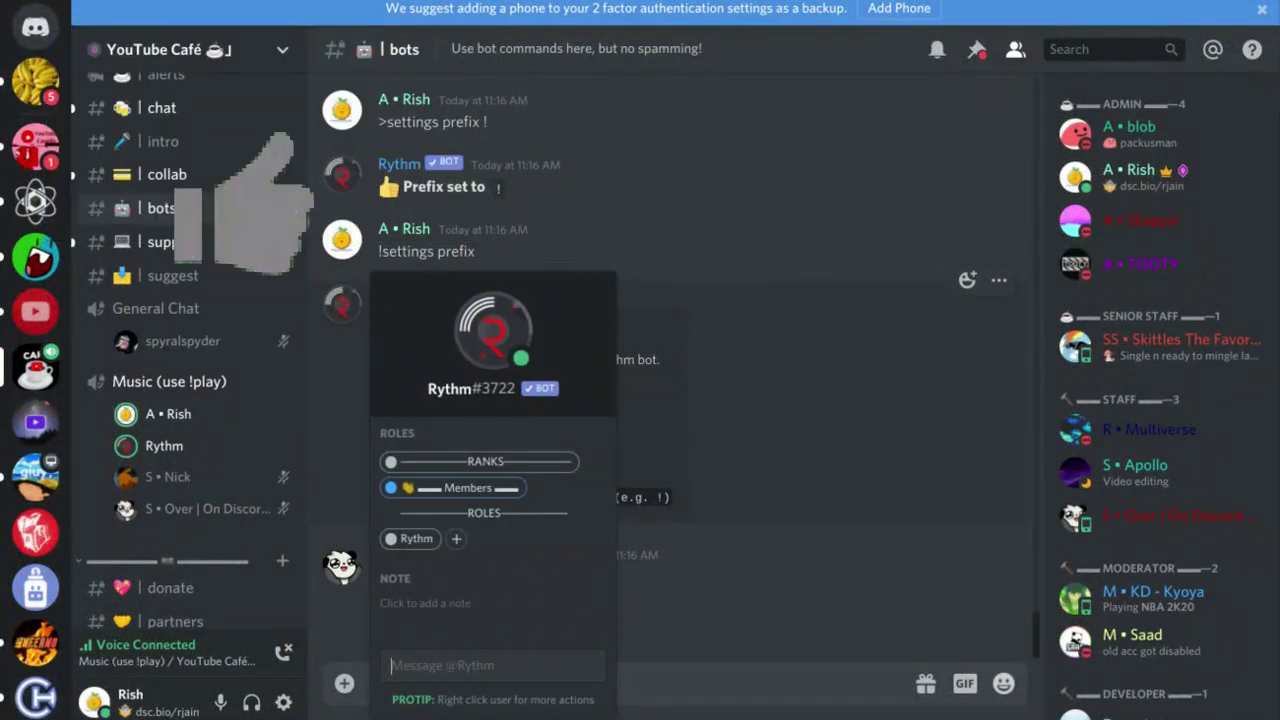
left_click(345, 308)
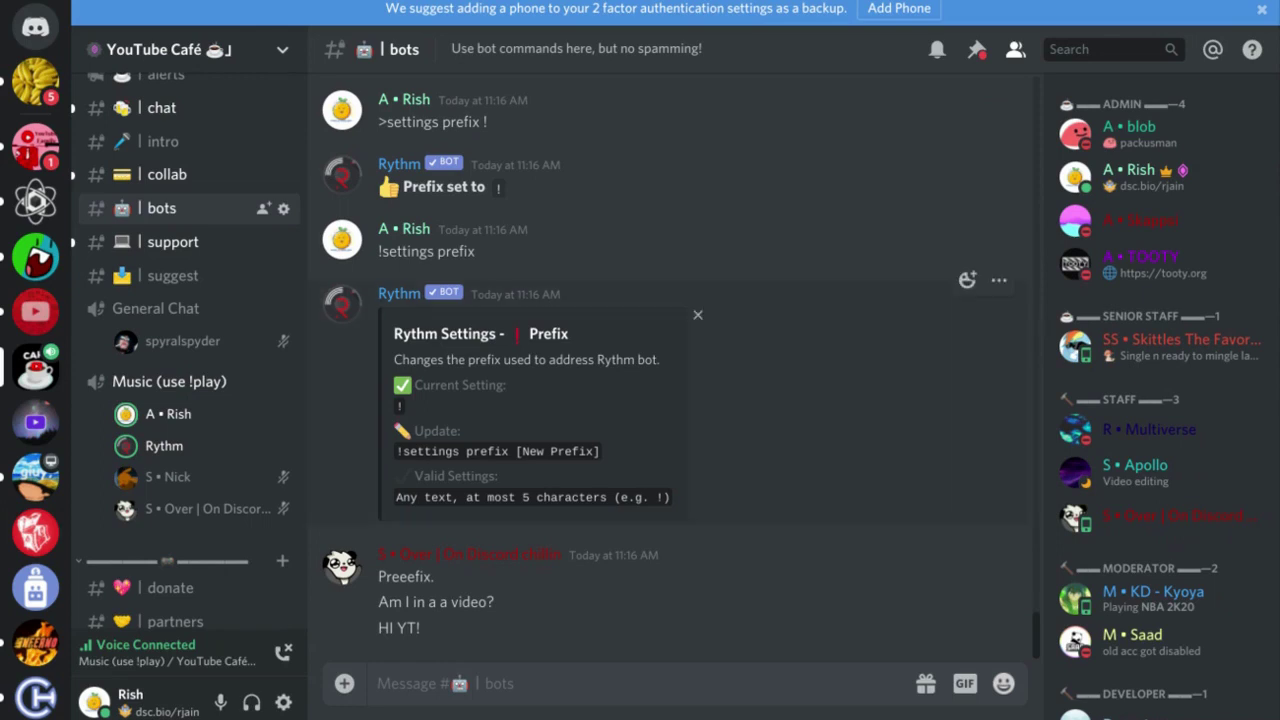
Send !settings djonly on to enable Rythm's DJ-only mode.
type("!")
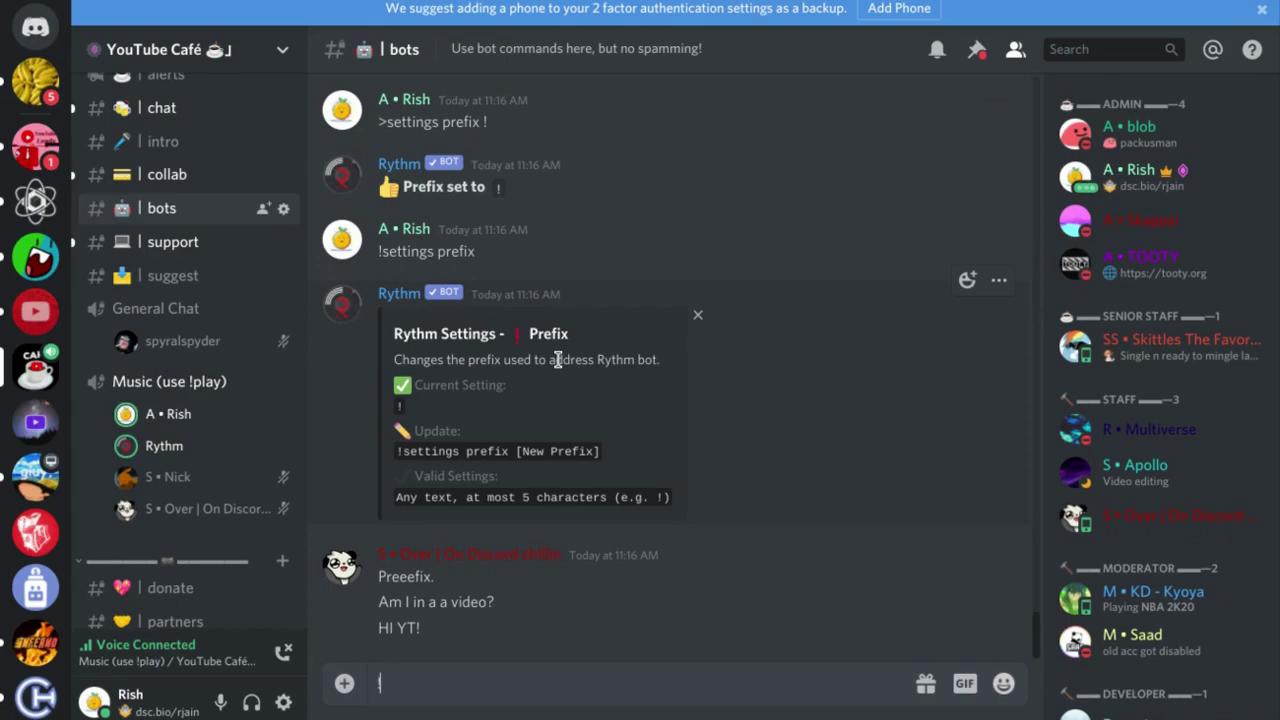
type("settings")
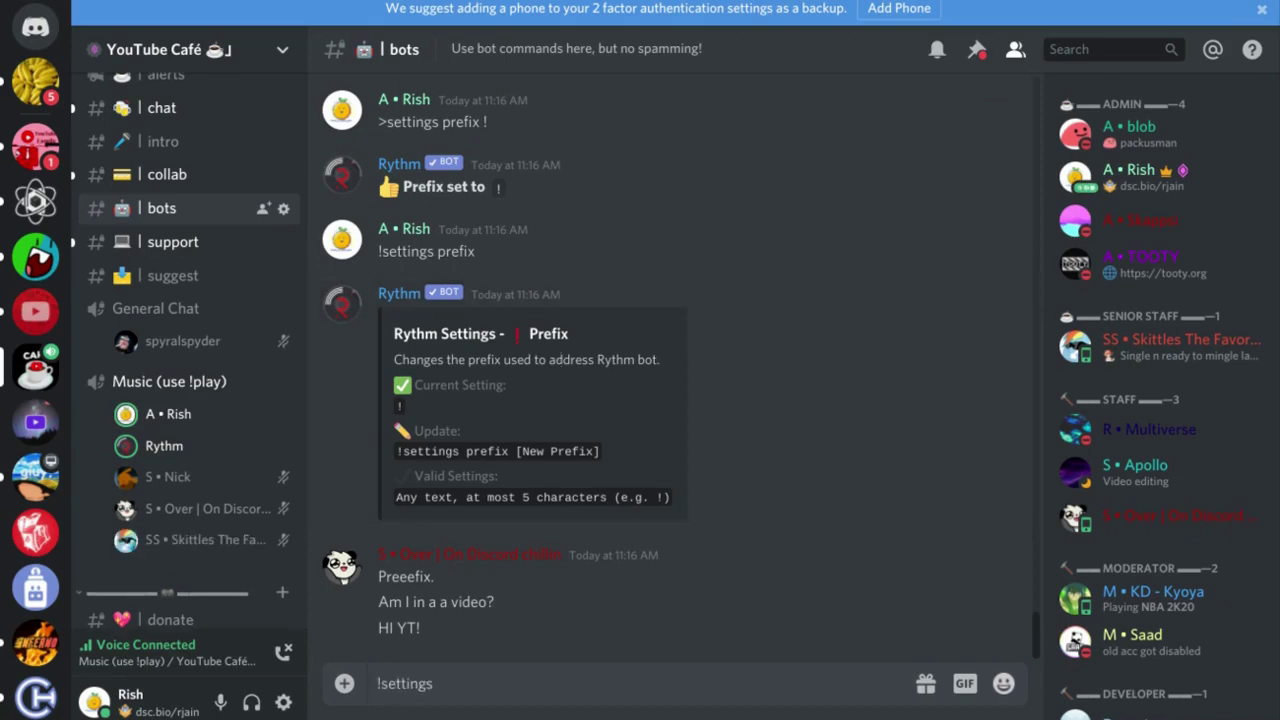
type(" djonly ")
type("on")
key("Return")
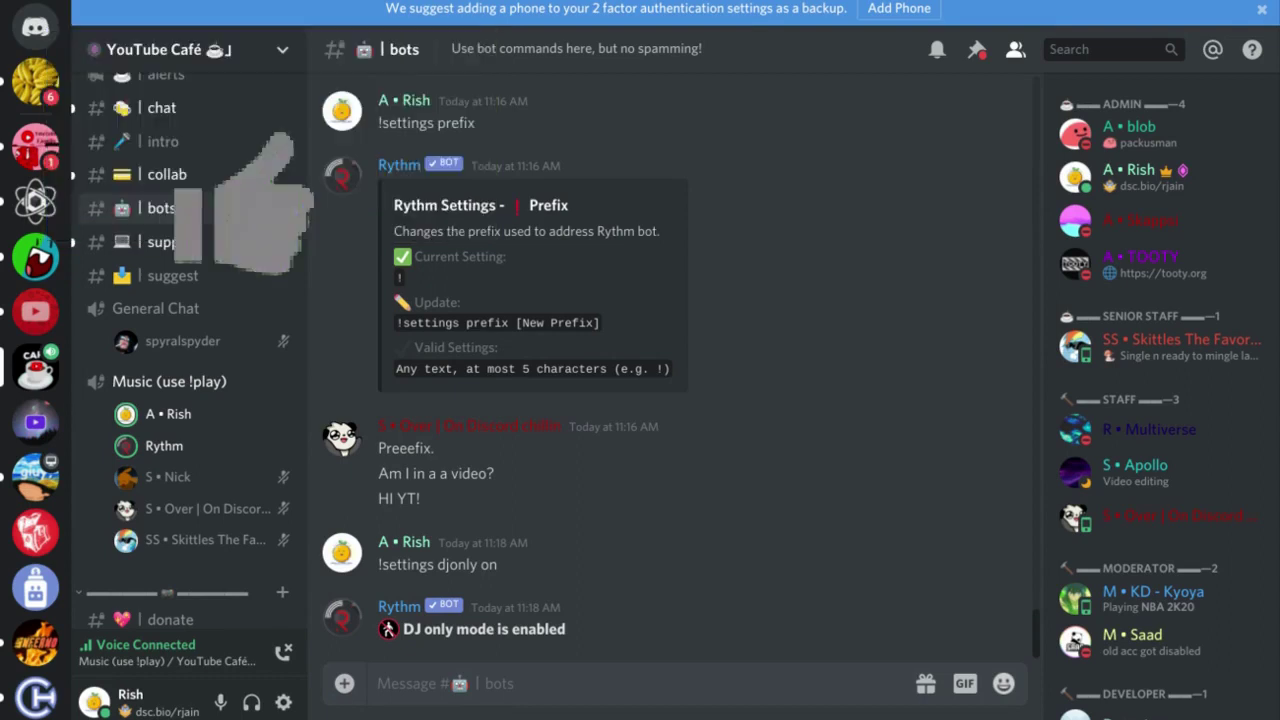
Send !settings setdj admin and check Rythm's reply that no role named admin exists.
type("!settings")
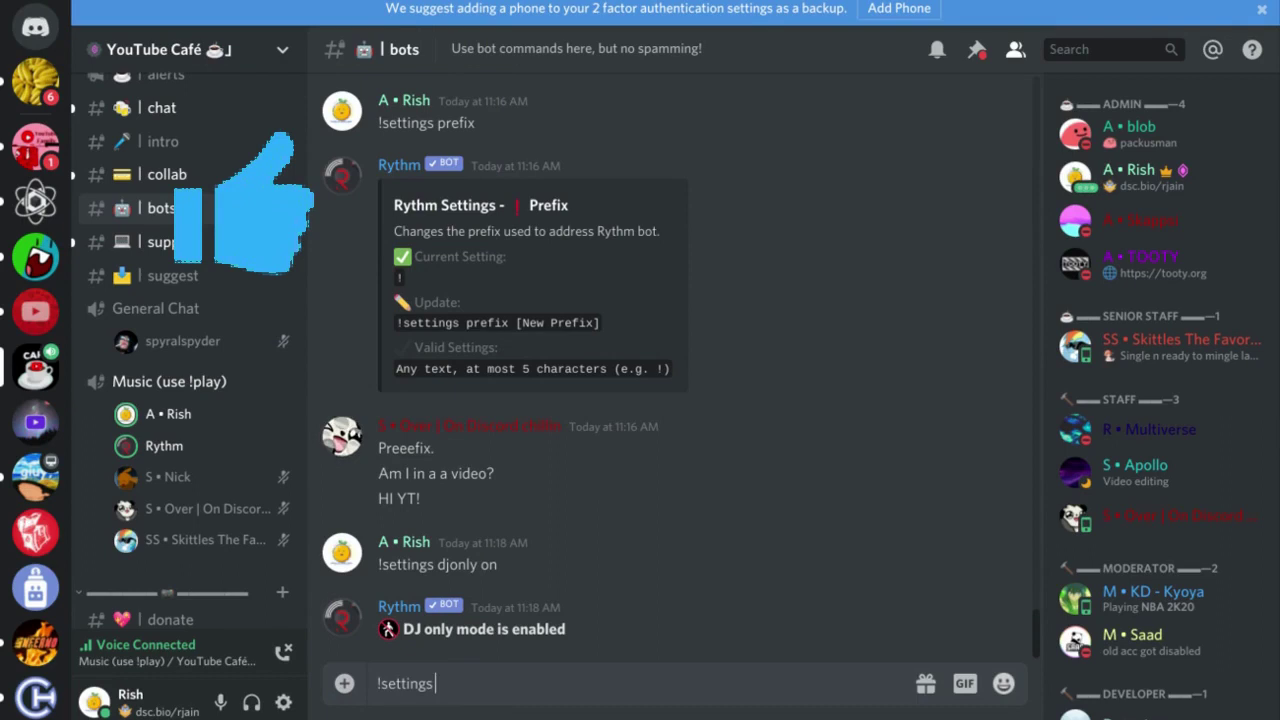
type(" setdj")
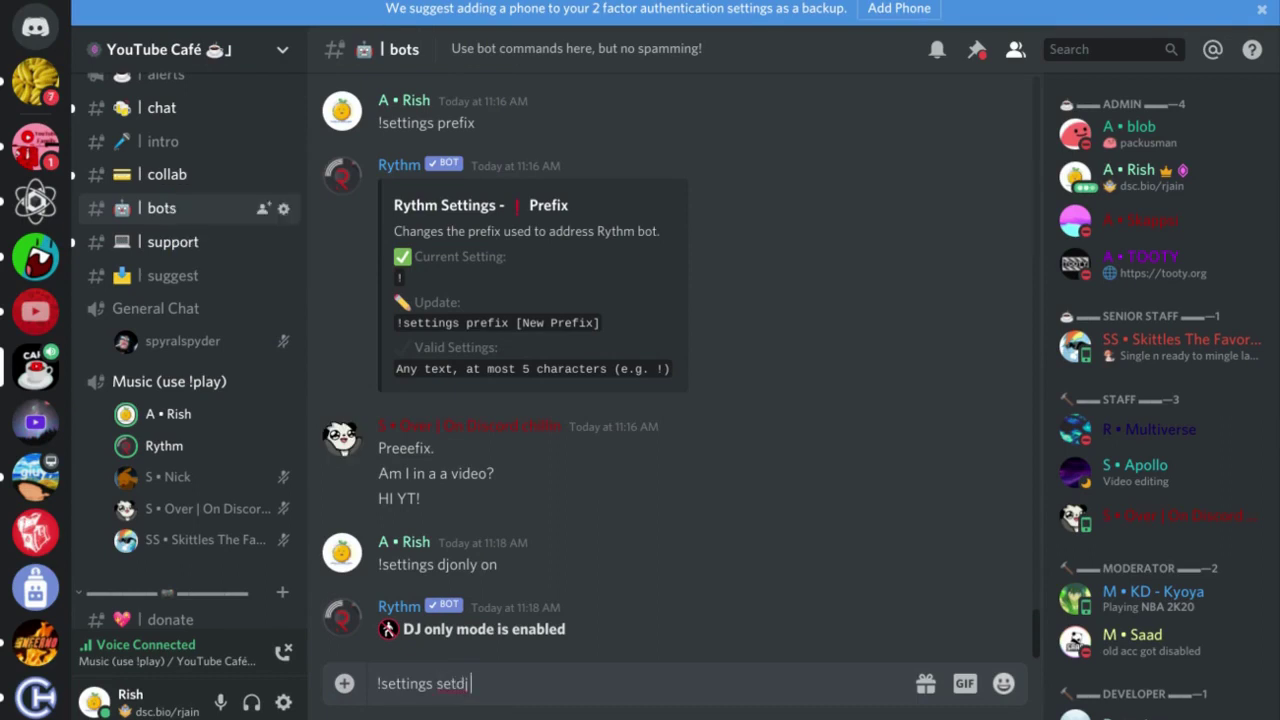
type(" admin")
key("Return")
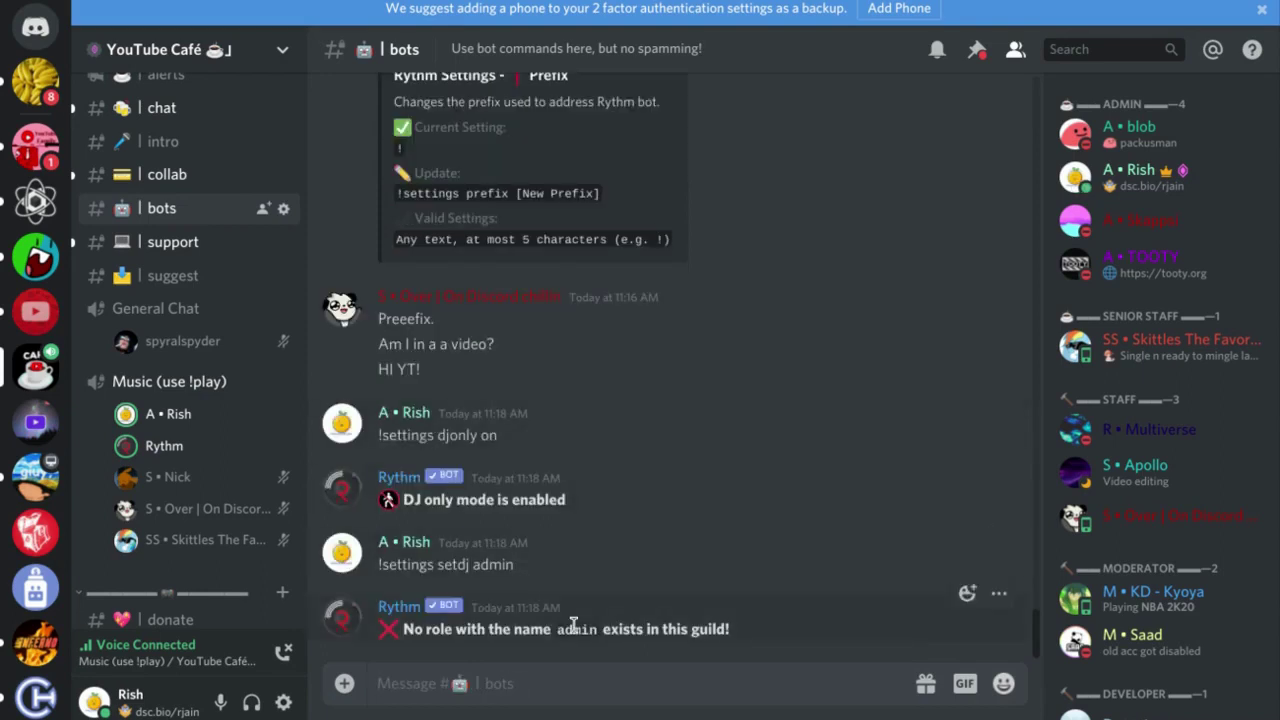
left_click_drag(557, 631, 592, 636)
left_click(647, 604)
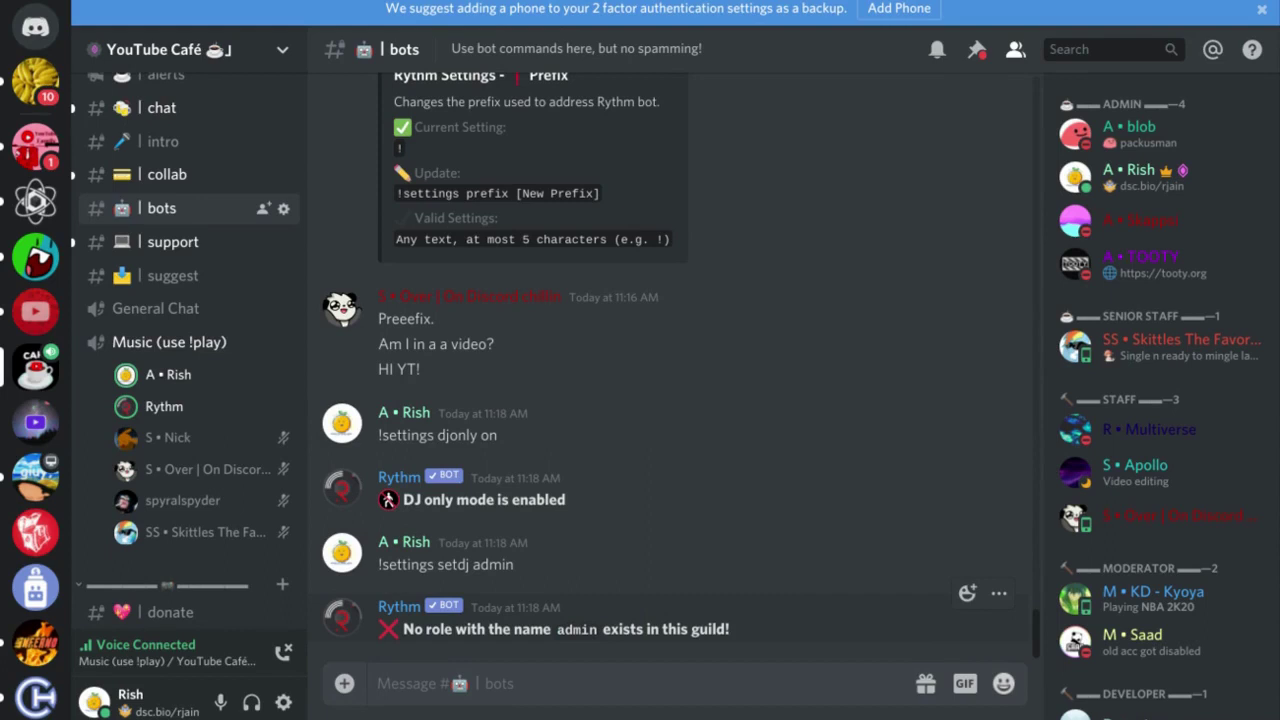
scroll(1236, 449, "down", 2)
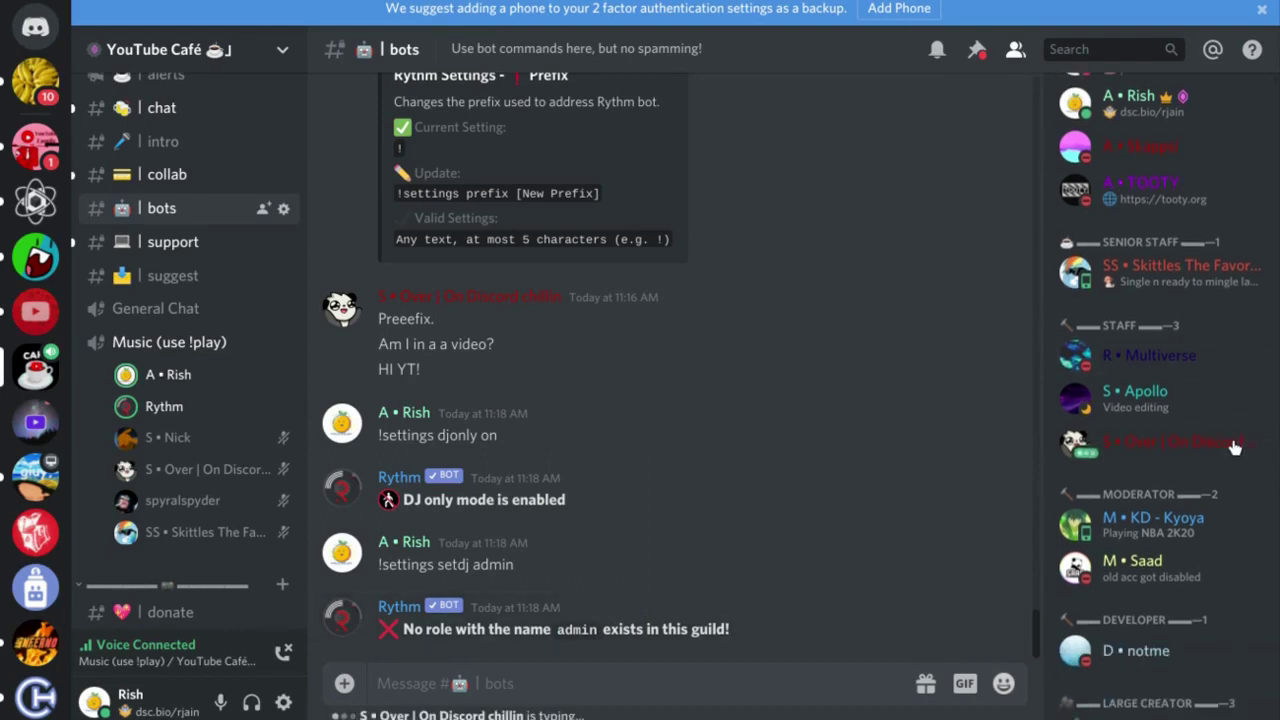
left_click(1236, 449)
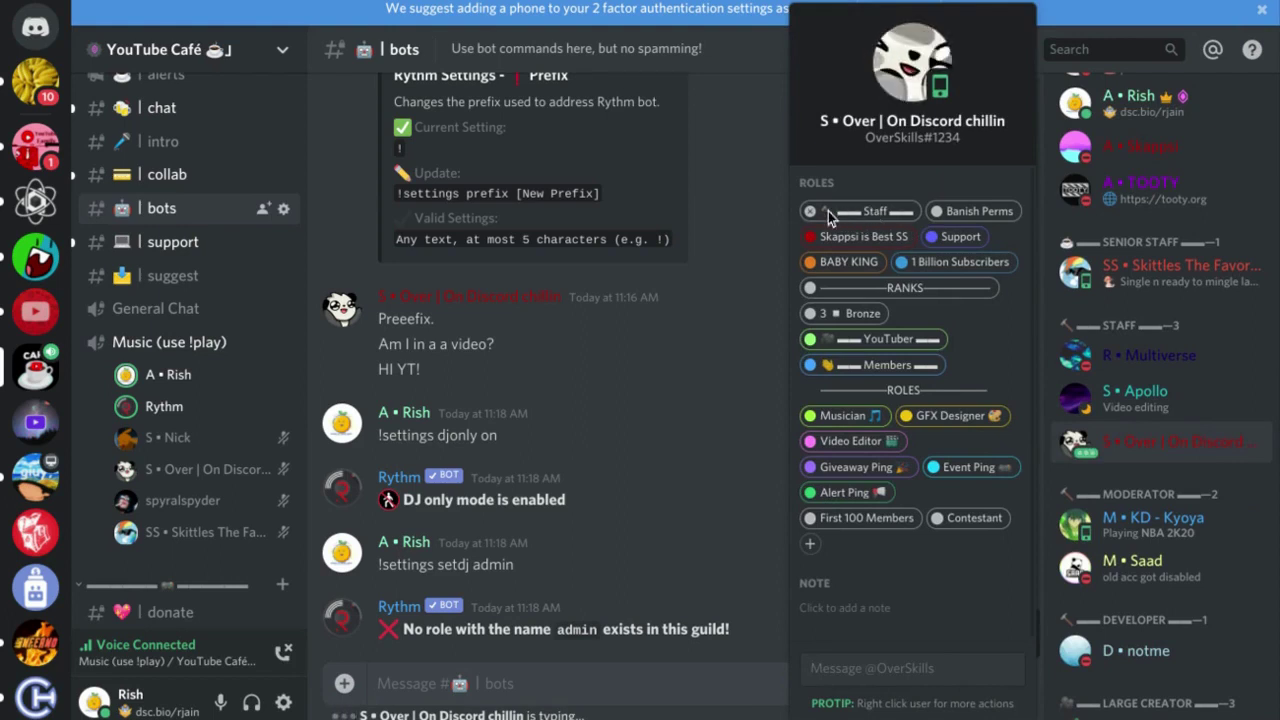
left_click(564, 226)
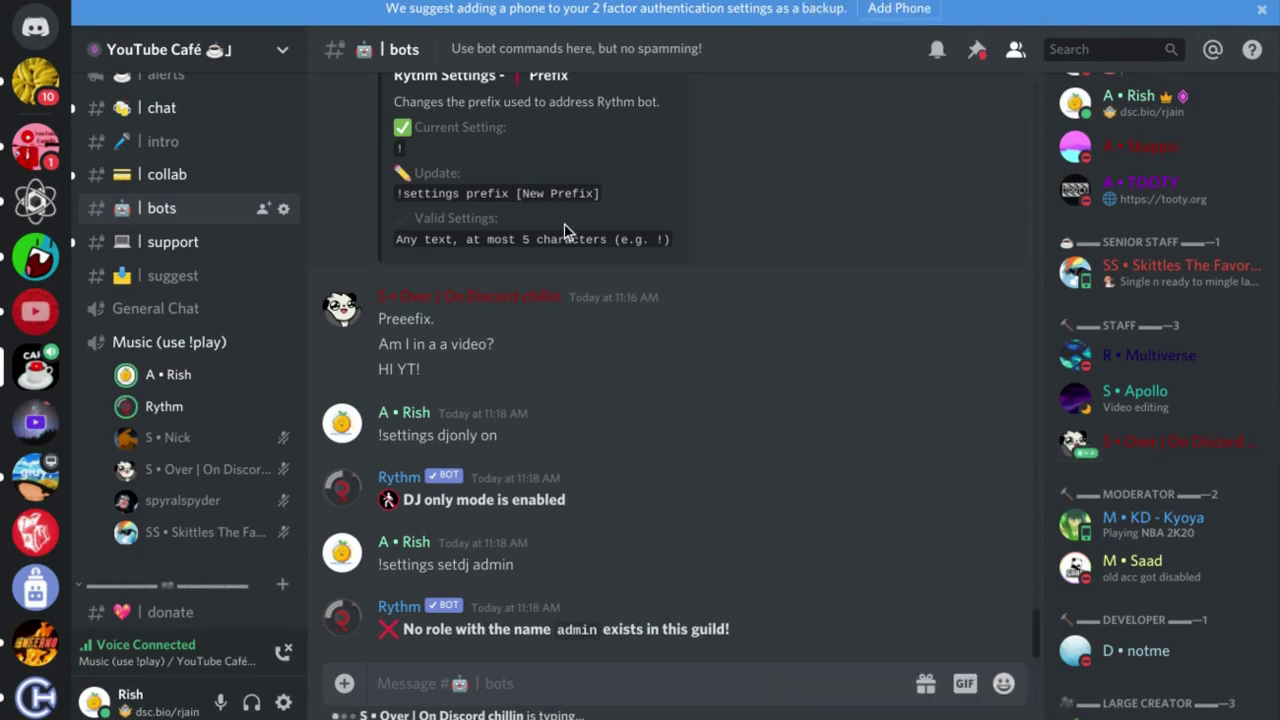
triple_click(386, 567)
left_click(386, 567)
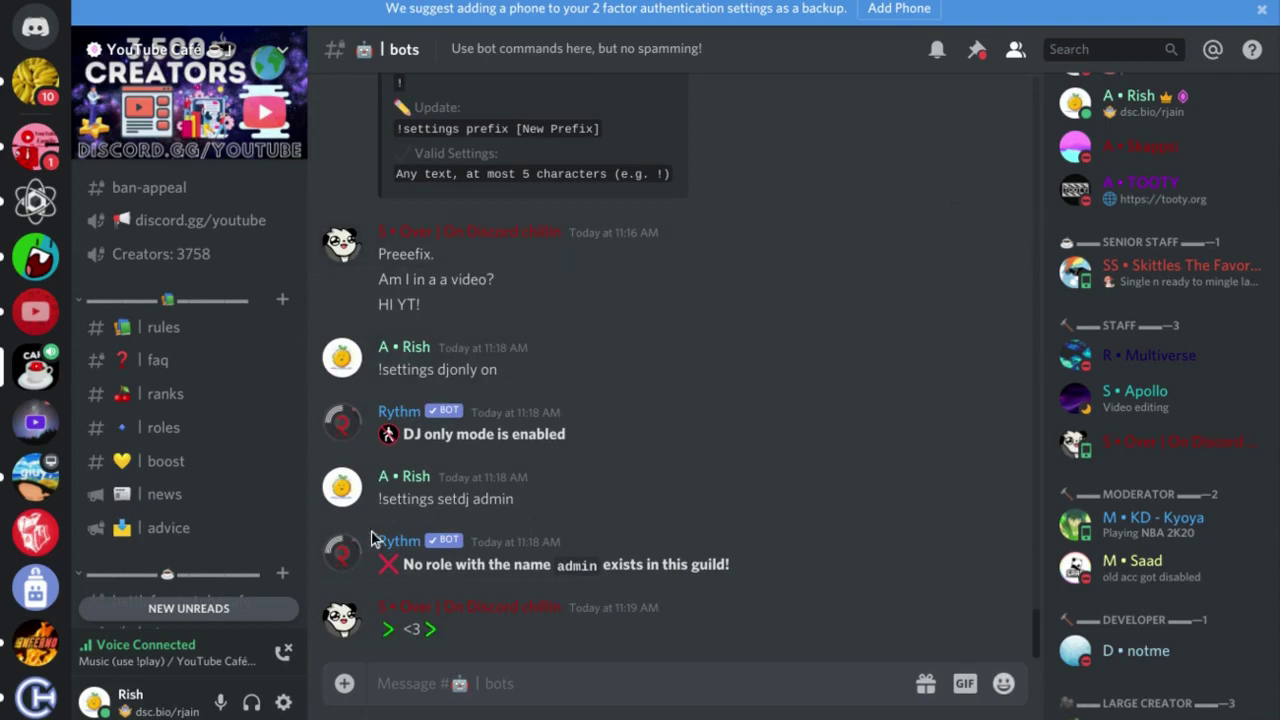
left_click(343, 552)
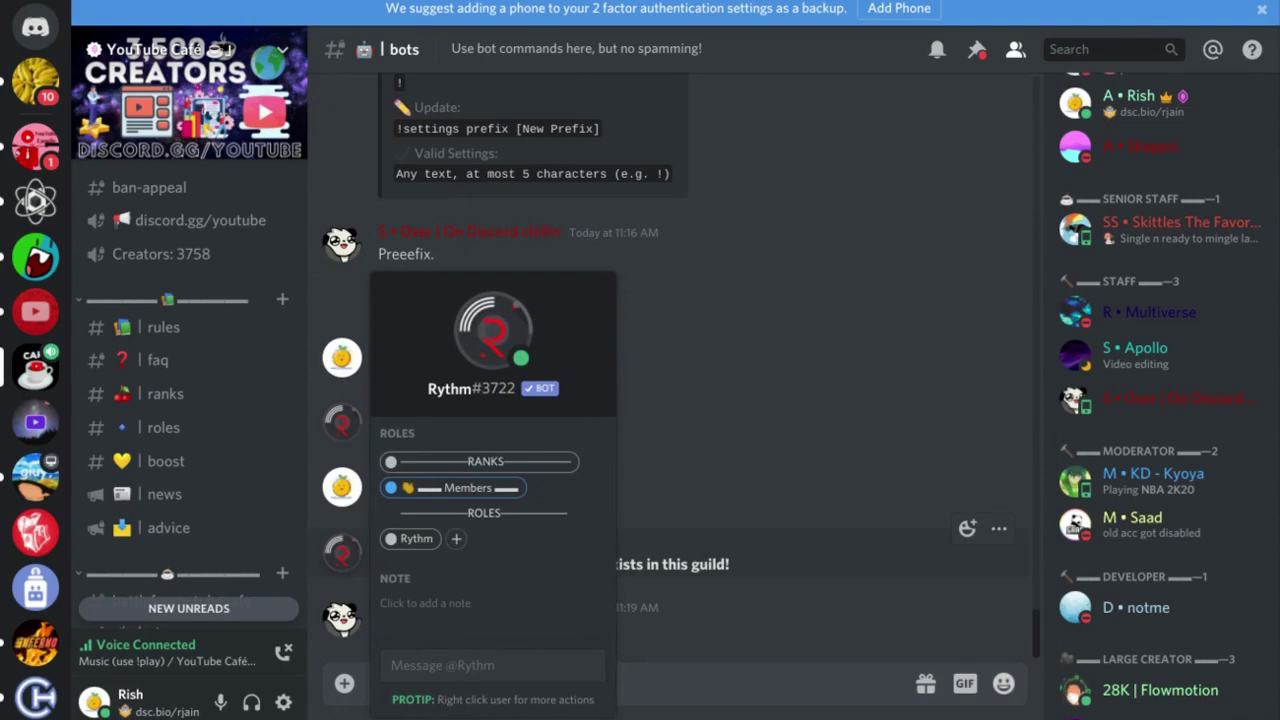
scroll(879, 501, "up", 1)
left_click(879, 501)
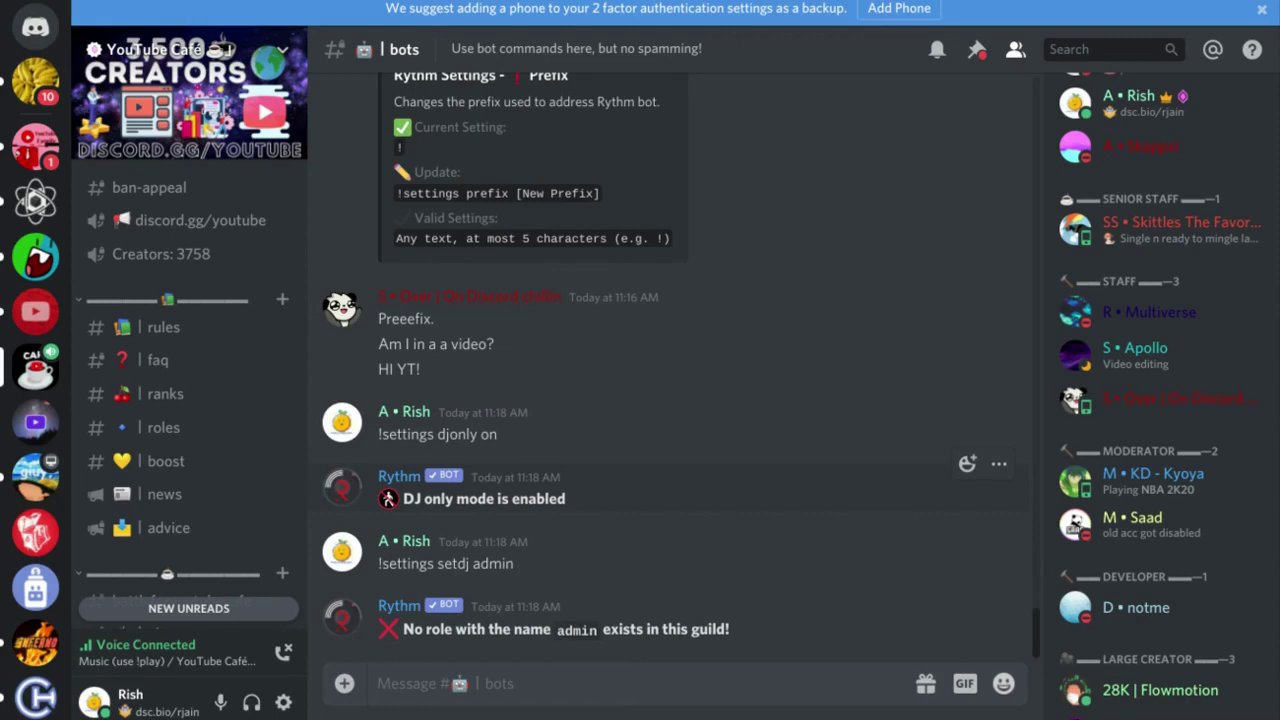
scroll(189, 400, "down", 5)
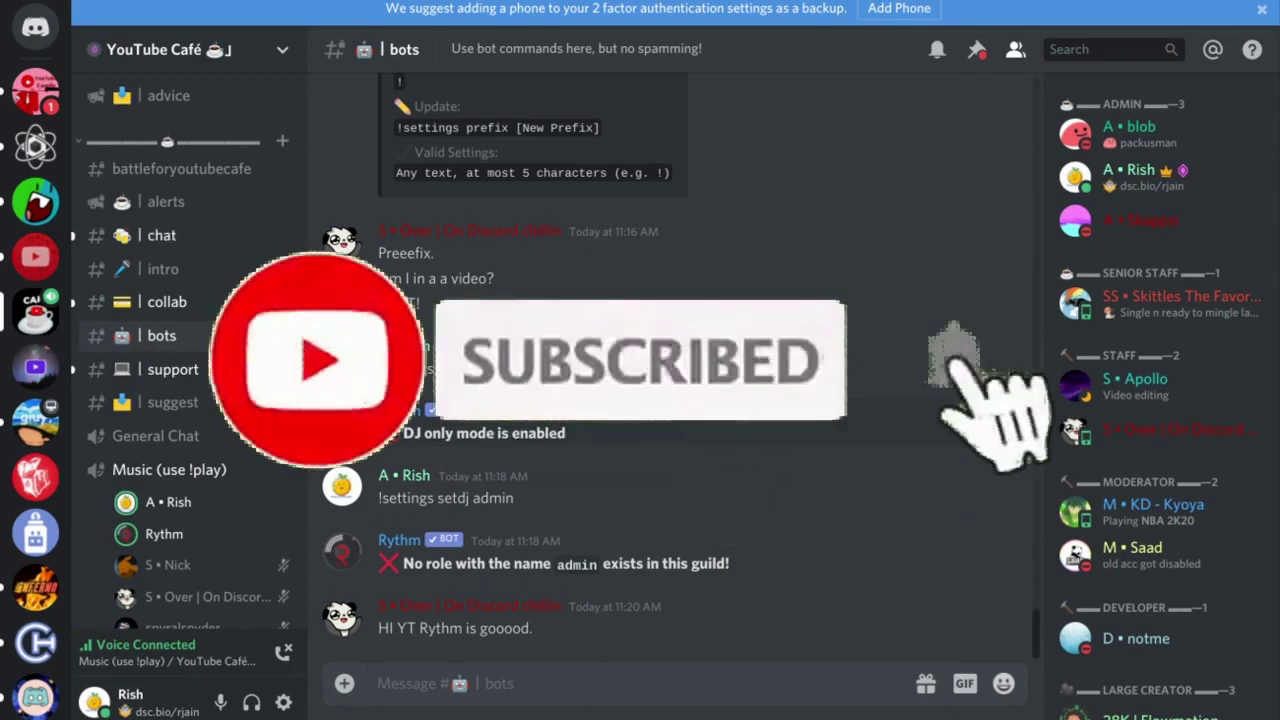
scroll(117, 339, "up", 5)
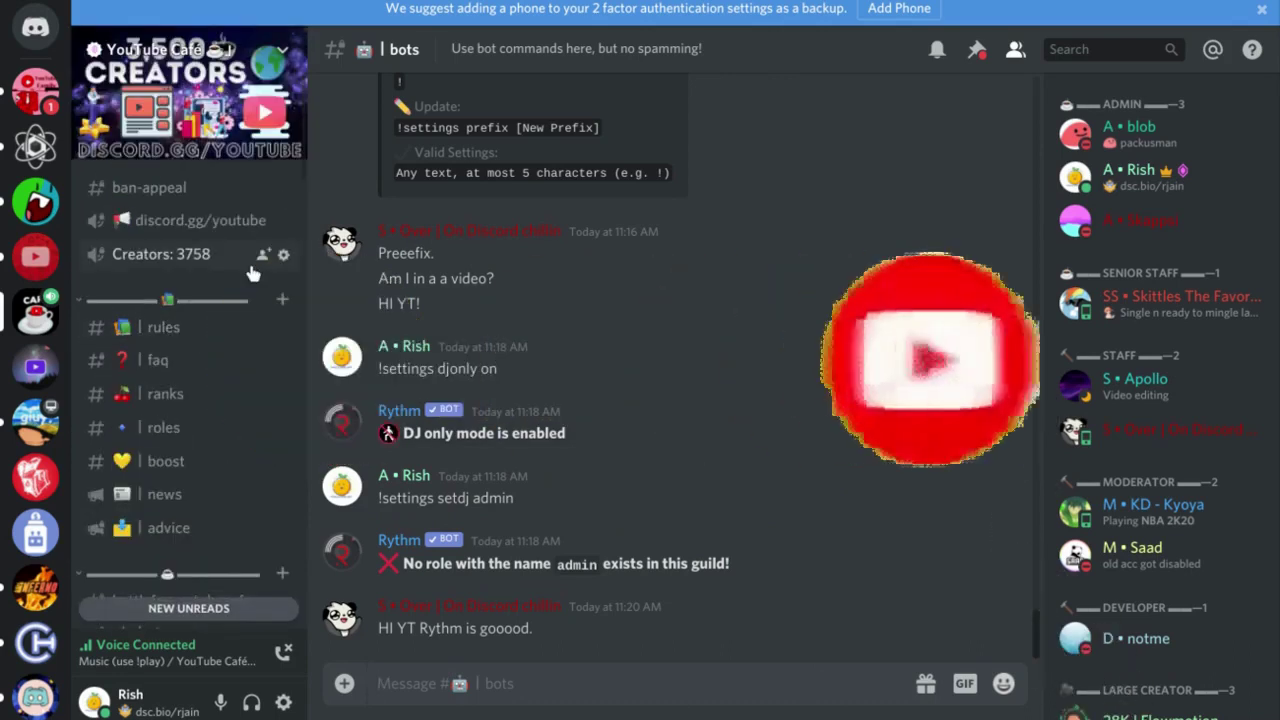
scroll(250, 272, "down", 3)
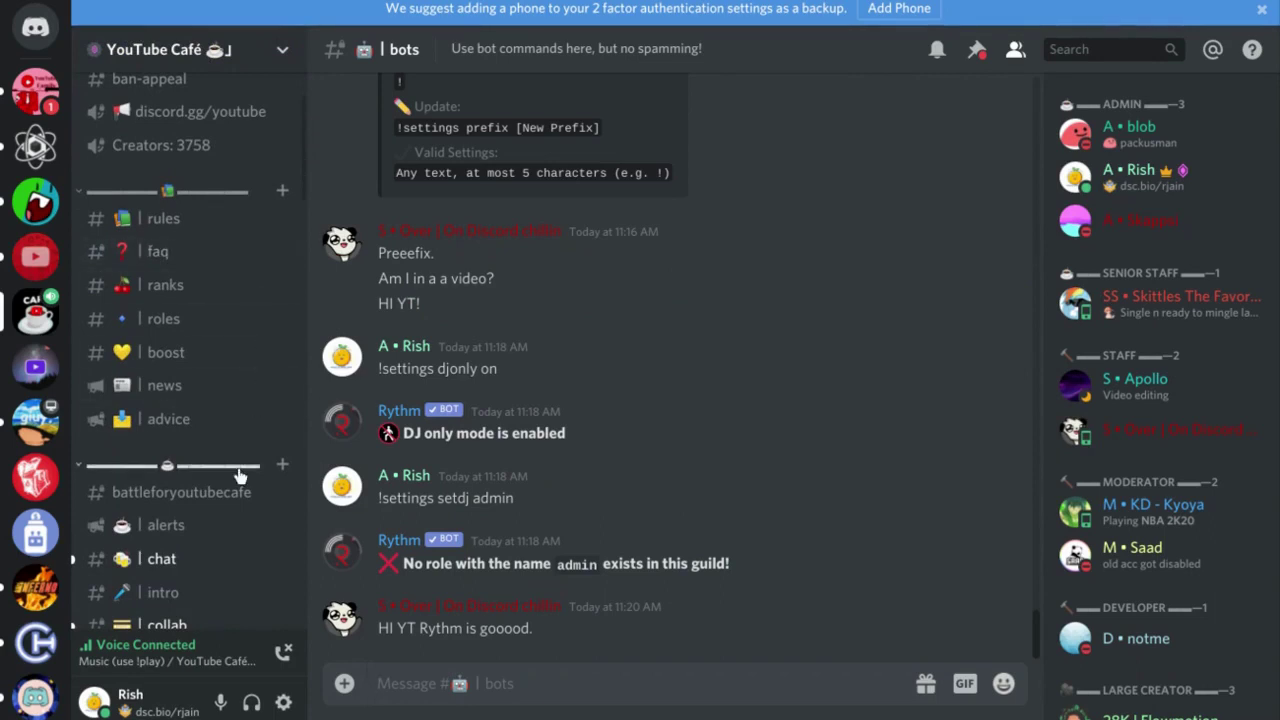
scroll(240, 476, "down", 2)
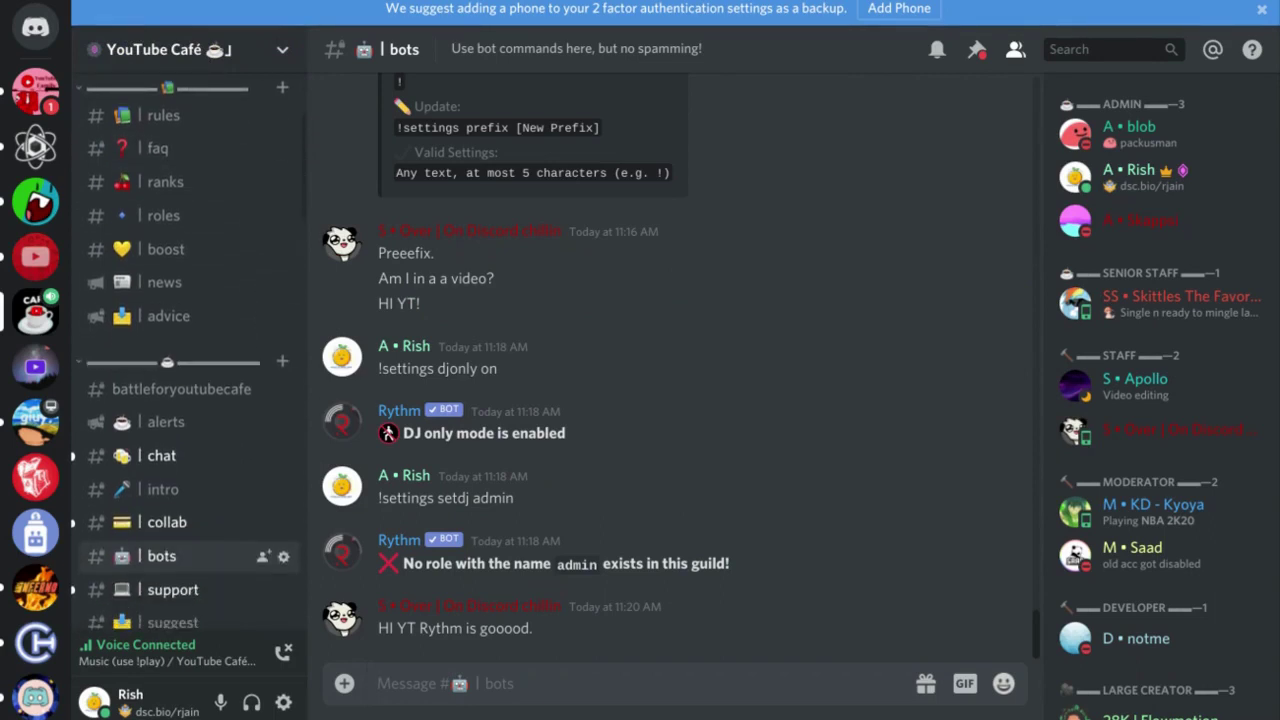
scroll(190, 350, "down", 3)
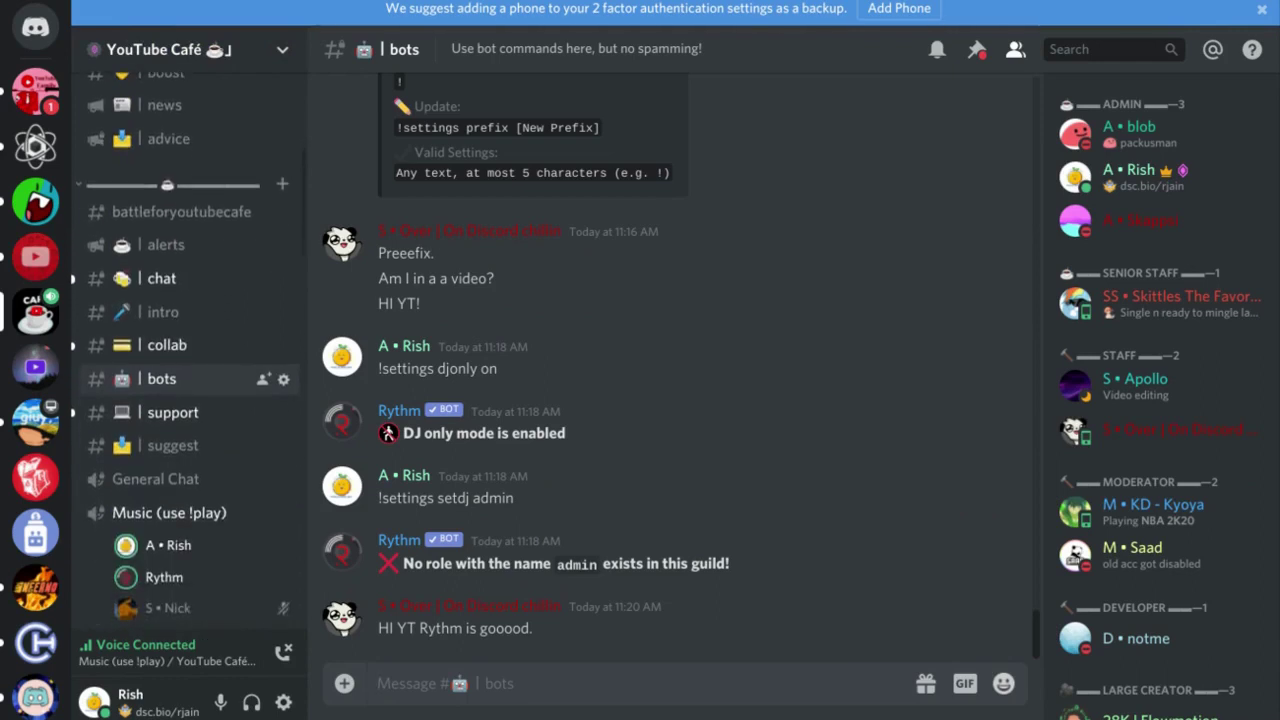